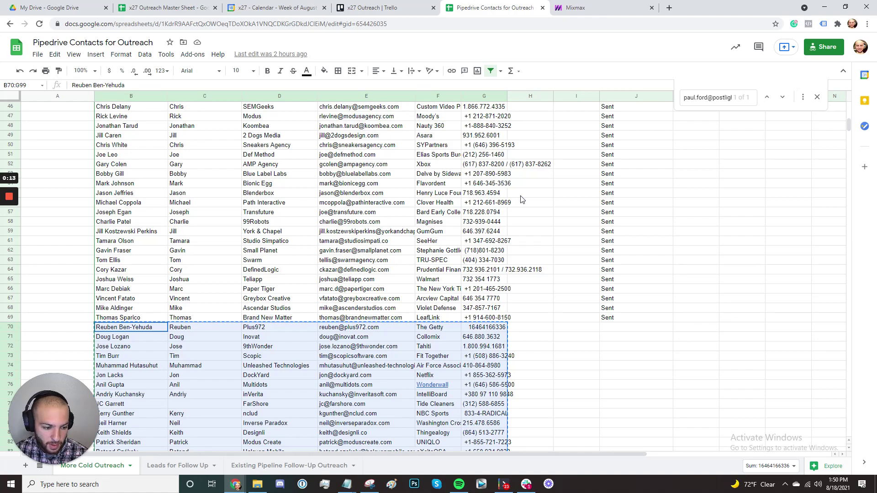
Step: Review which More Cold Outreach contacts are marked Sent and check the x27 Outreach Trello board
scroll(503, 173, "down", 3)
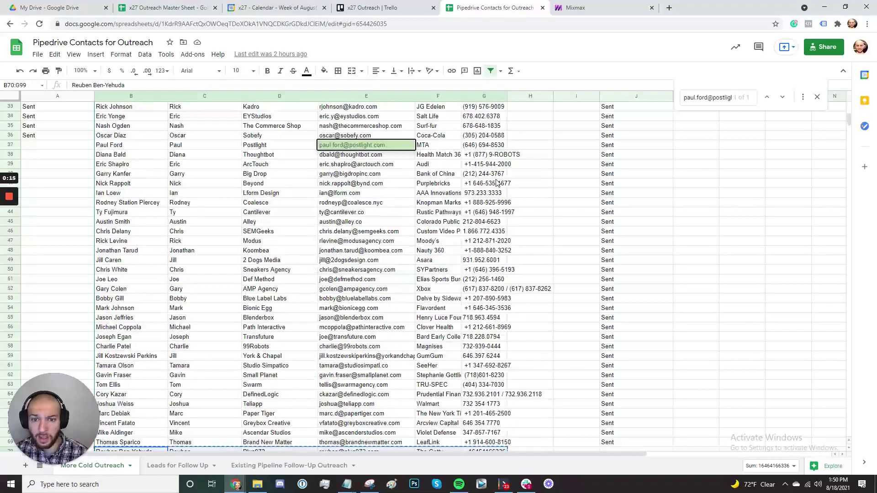
scroll(453, 163, "up", 5)
scroll(525, 220, "down", 2)
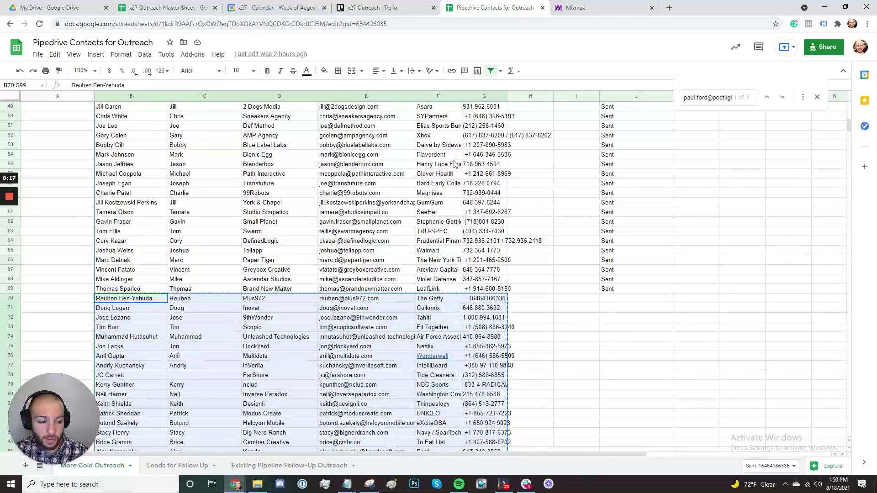
scroll(603, 282, "up", 1)
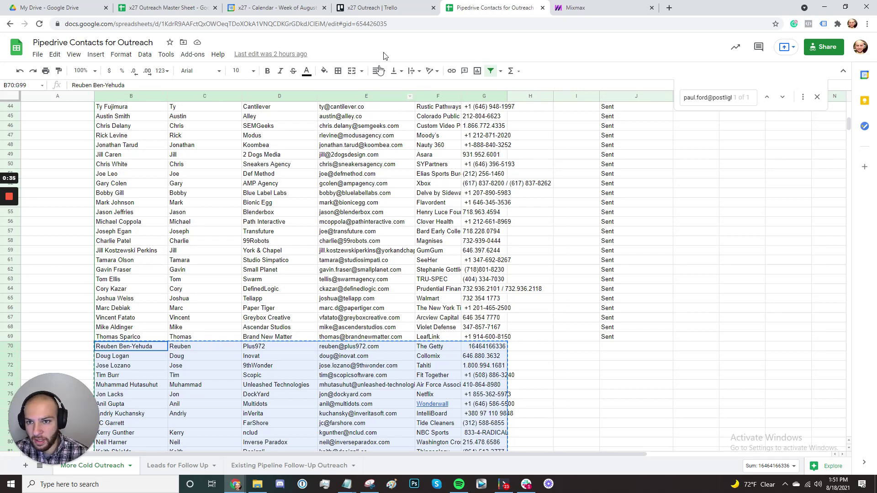
key("ctrl+shift+Tab")
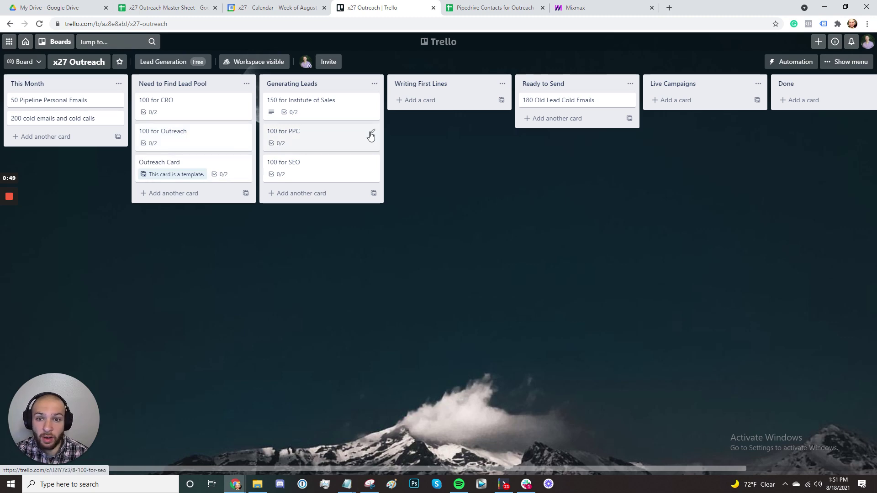
key("ctrl+Tab")
scroll(435, 258, "up", 3)
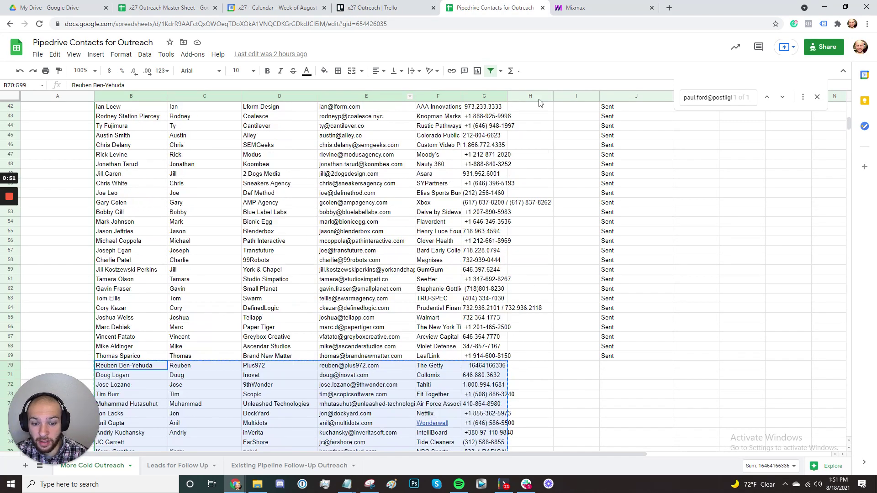
Step: Switch to the Gmail inbox and read the prospect's reply and the original outreach message in the "Question about DefinedLogic" thread
left_click(504, 484)
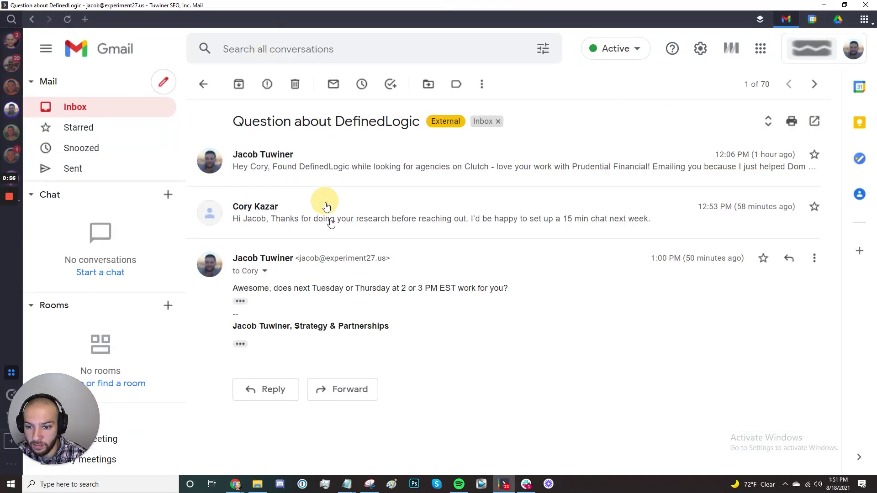
left_click(326, 206)
left_click_drag(296, 261, 536, 271)
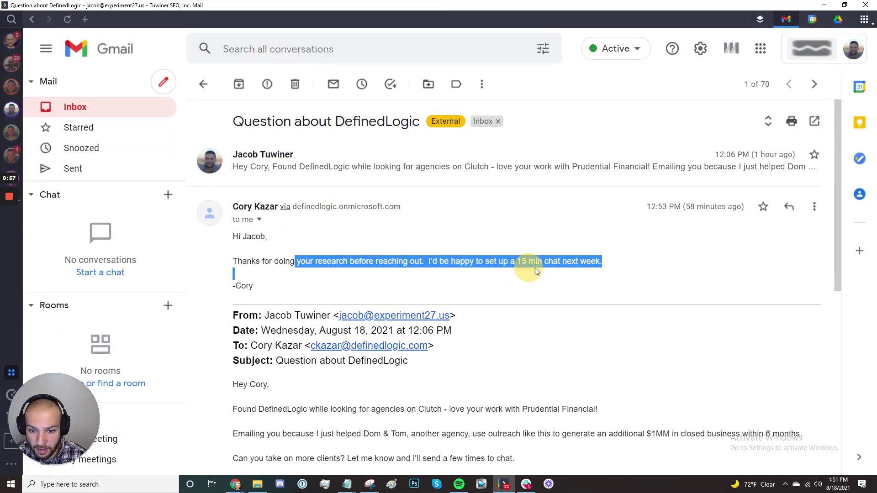
scroll(513, 271, "down", 8)
left_click_drag(561, 340, 237, 314)
left_click(238, 314)
left_click(824, 5)
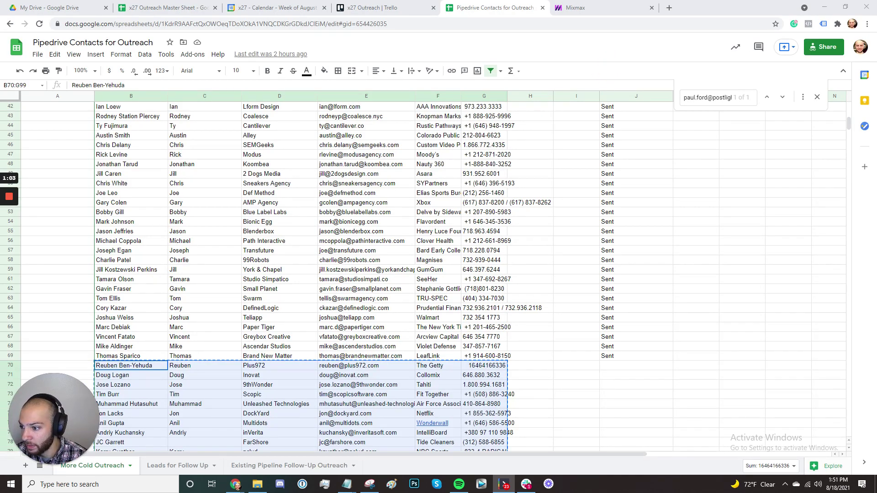
Step: Scan the More Cold Outreach list, comparing the contacts already marked Sent with the marked batch in rows 70 to 99
scroll(422, 163, "down", 15)
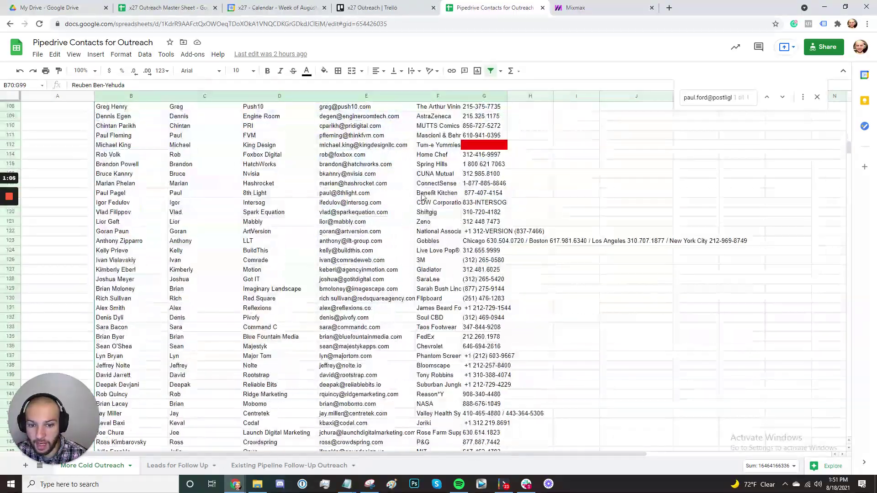
scroll(402, 216, "up", 10)
scroll(402, 216, "up", 10)
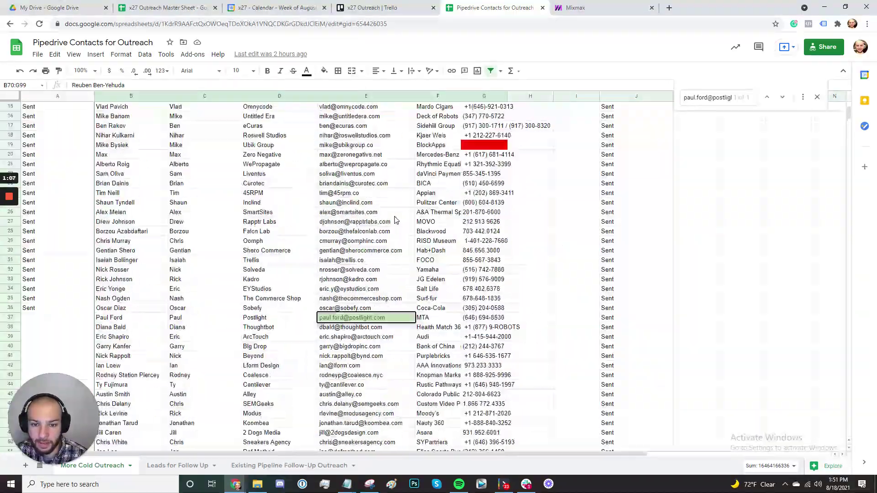
scroll(391, 219, "down", 15)
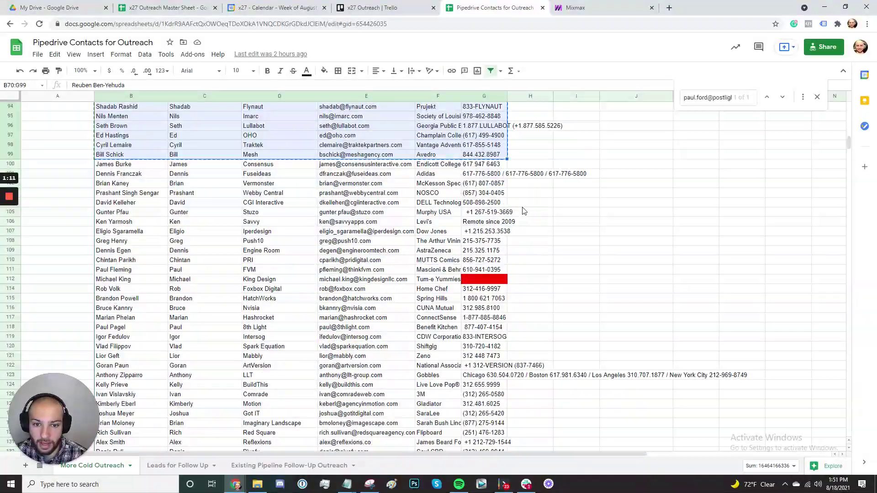
scroll(513, 236, "up", 12)
scroll(512, 235, "up", 9)
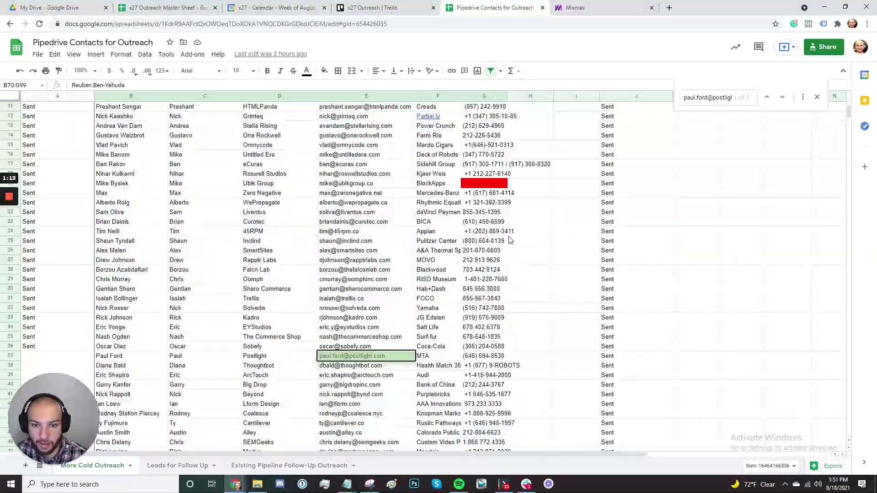
scroll(507, 231, "down", 17)
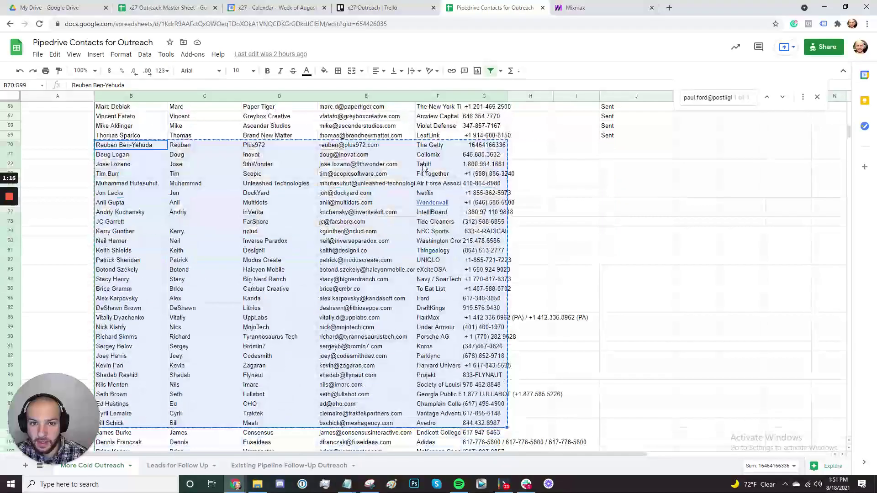
scroll(425, 163, "up", 2)
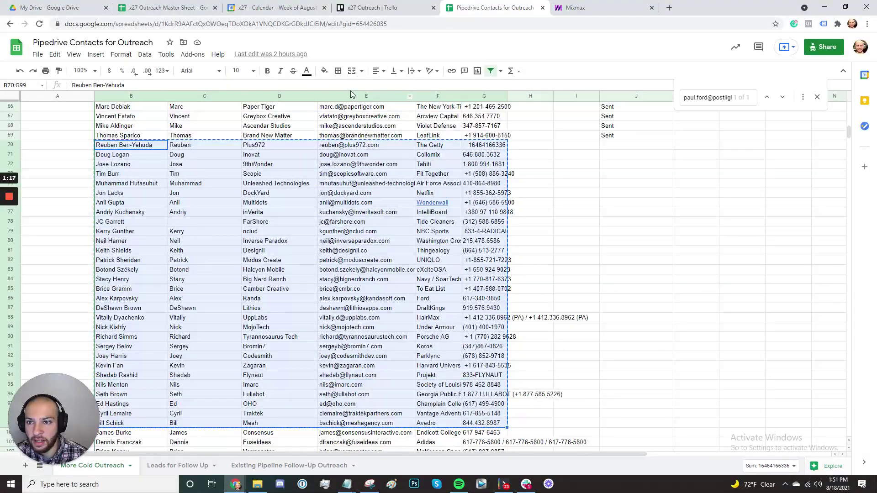
Step: Look through the contacts on the Leads for Follow Up and Existing Pipeline Follow-Up Outreach sheets
left_click(176, 466)
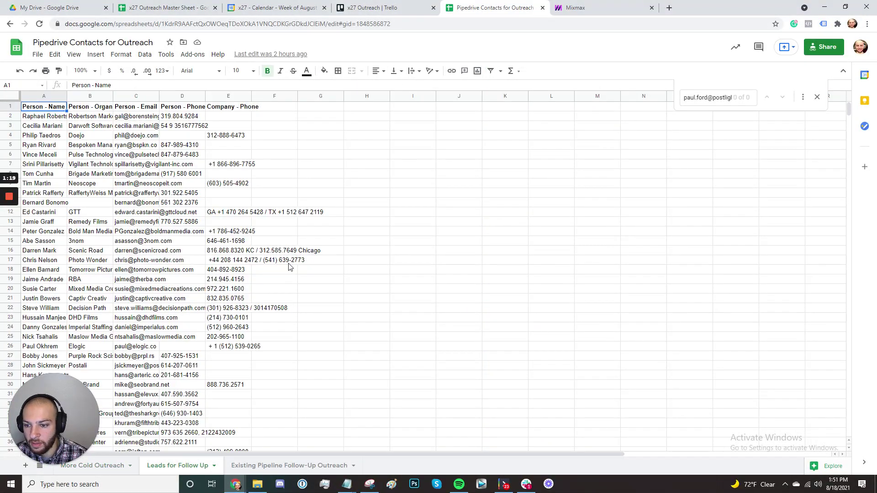
left_click_drag(51, 400, 792, 388)
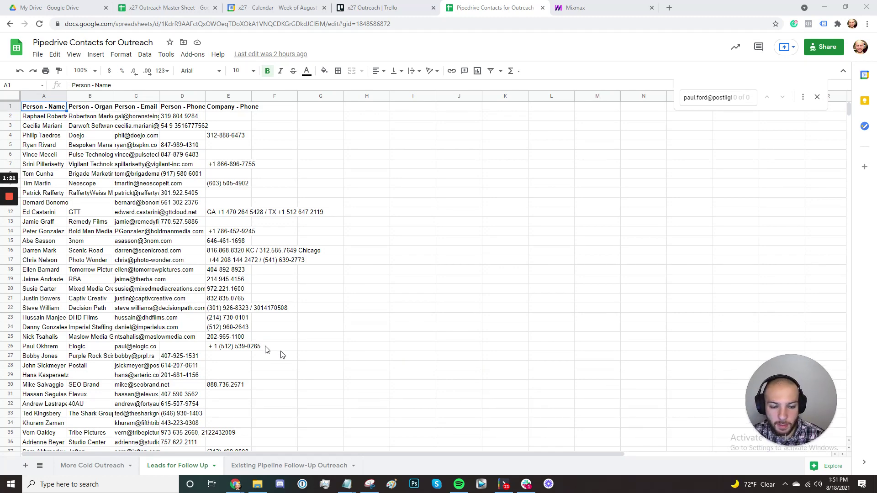
scroll(201, 325, "down", 5)
scroll(256, 292, "up", 5)
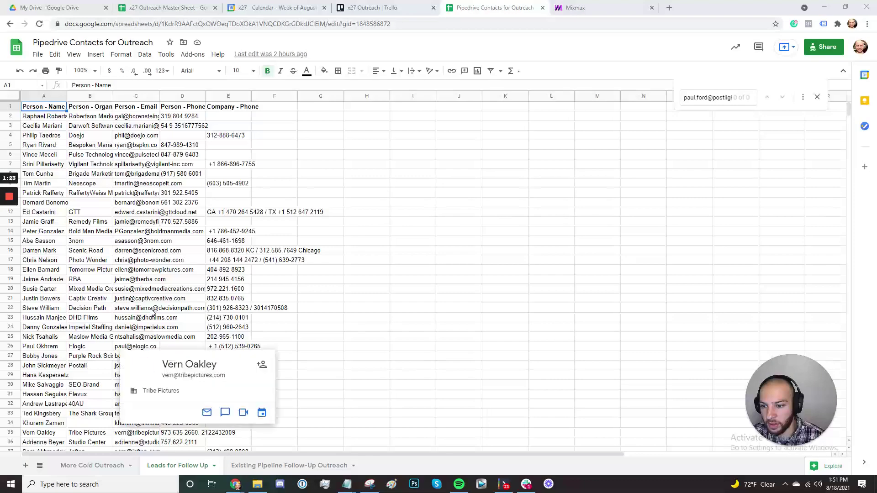
scroll(324, 253, "down", 3)
left_click(289, 466)
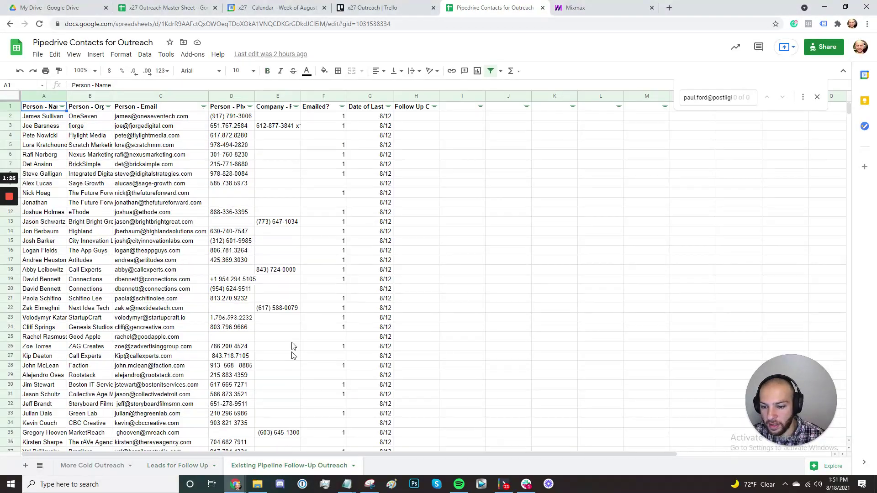
scroll(293, 344, "down", 5)
scroll(276, 340, "up", 9)
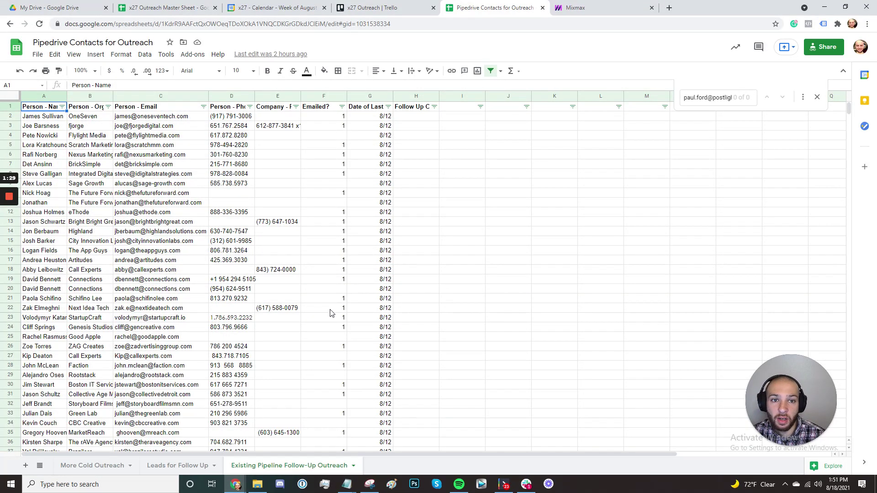
left_click(166, 464)
Step: In the x27 Outreach Master Sheet, check the x27 Leads list and the prospect emails in C2:C51 of Sheet211
left_click(164, 7)
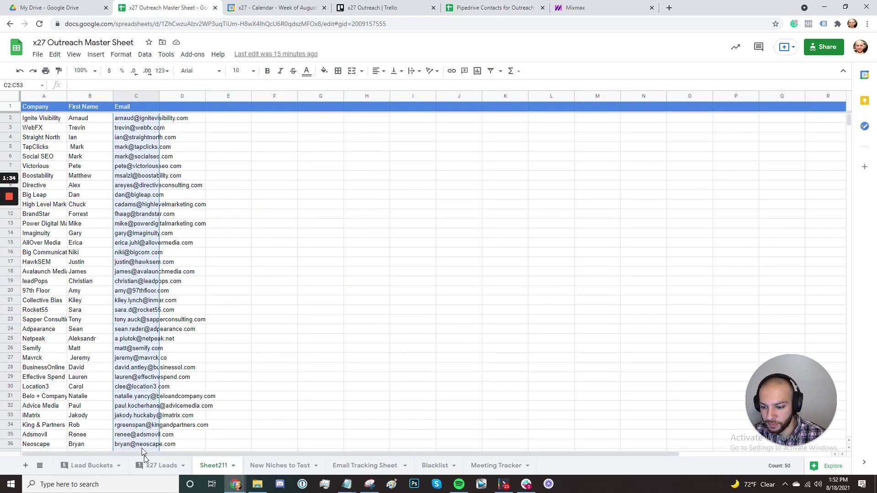
left_click(150, 465)
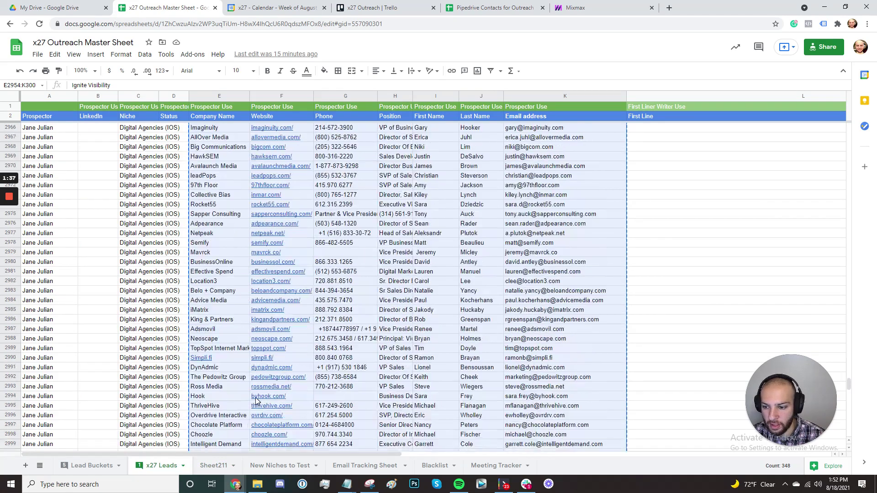
left_click(213, 466)
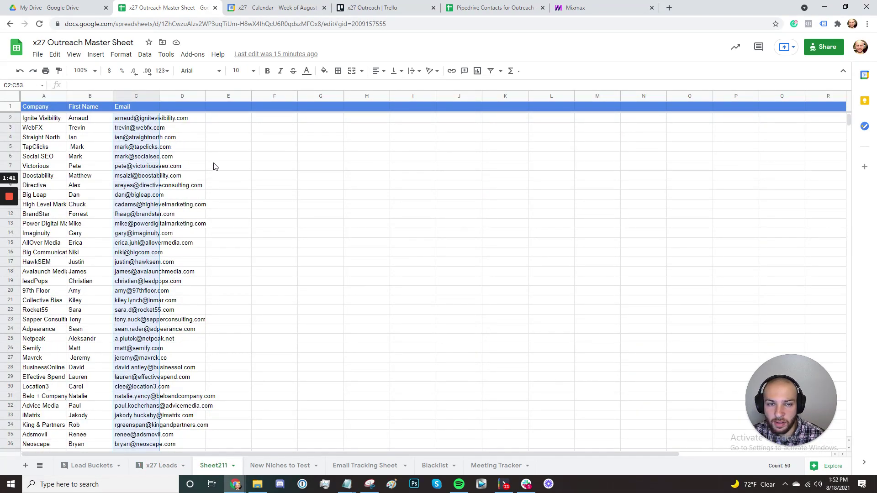
left_click_drag(137, 118, 115, 329)
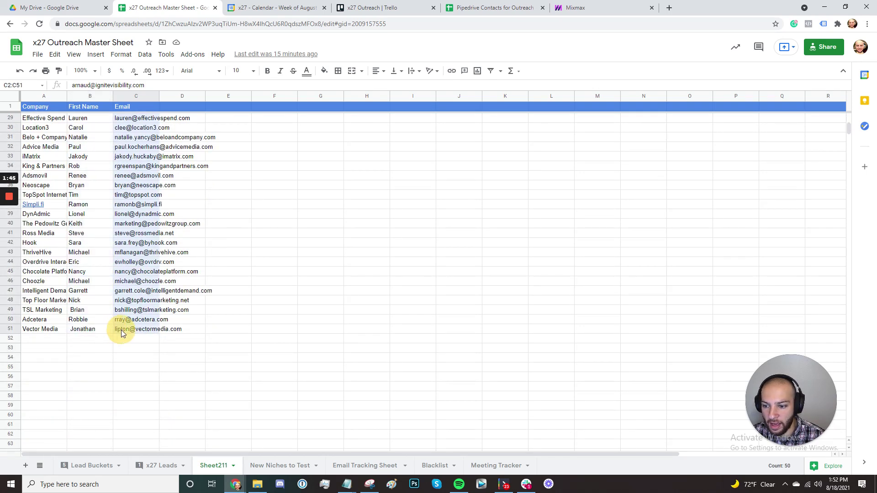
scroll(243, 317, "up", 5)
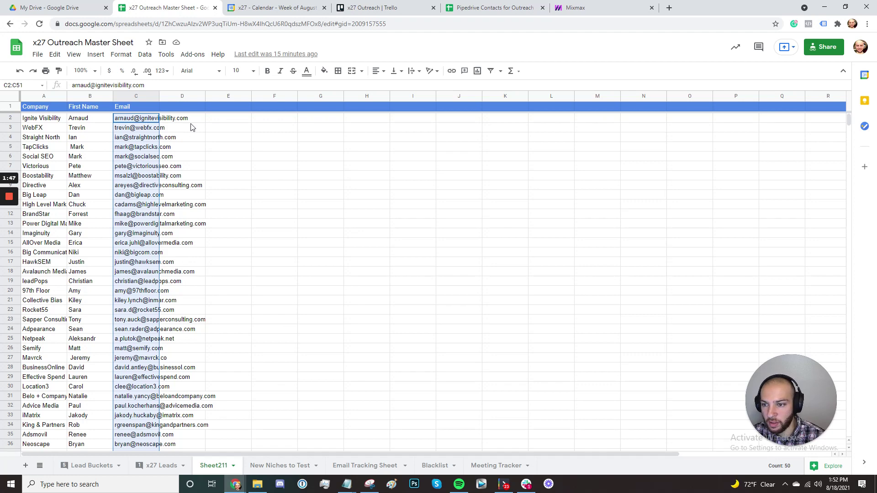
Step: Widen the Email column in Sheet211 so the full addresses fit
left_click(190, 121)
right_click(152, 95)
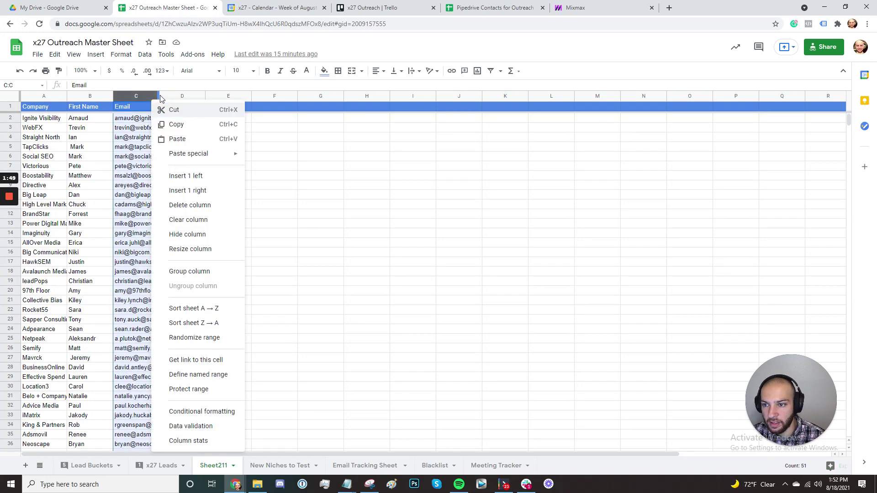
left_click_drag(160, 99, 200, 95)
Step: Copy the domain ignitevisibility.com from the email in C2 and load that website in place of the calendar
double_click(144, 117)
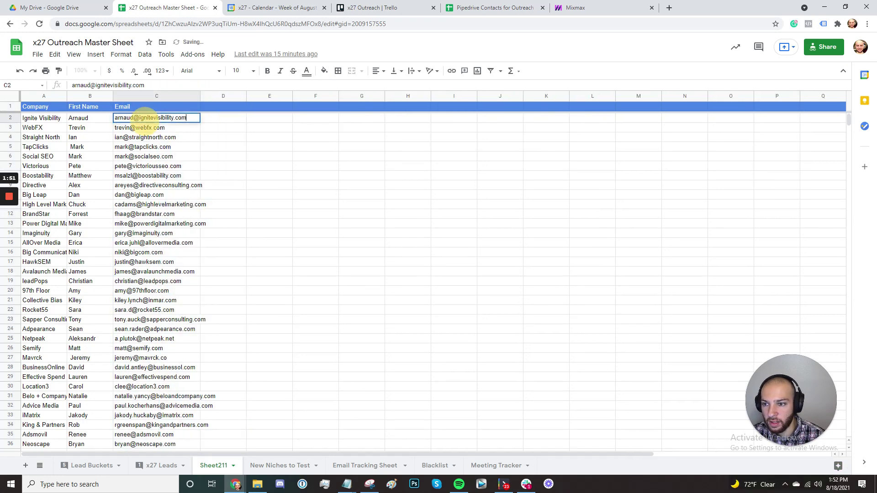
left_click_drag(139, 118, 268, 120)
key("ctrl+c")
left_click(276, 7)
key("ctrl+l")
key("ctrl+v")
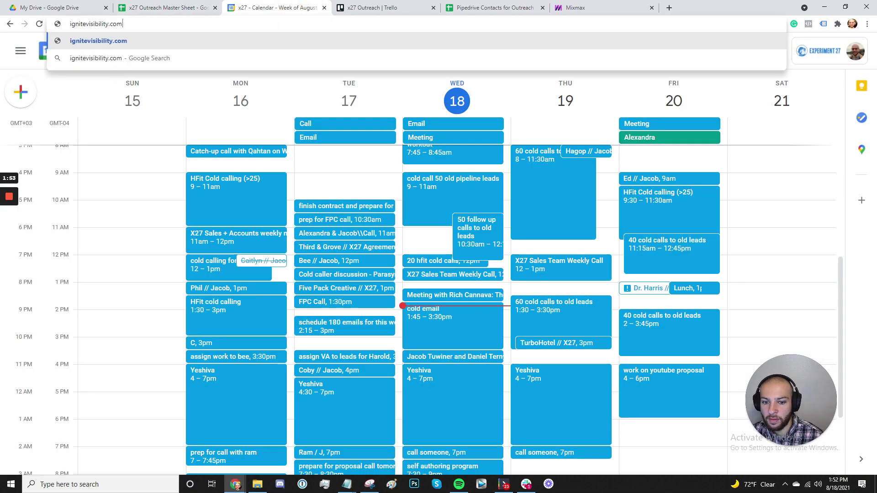
key("Return")
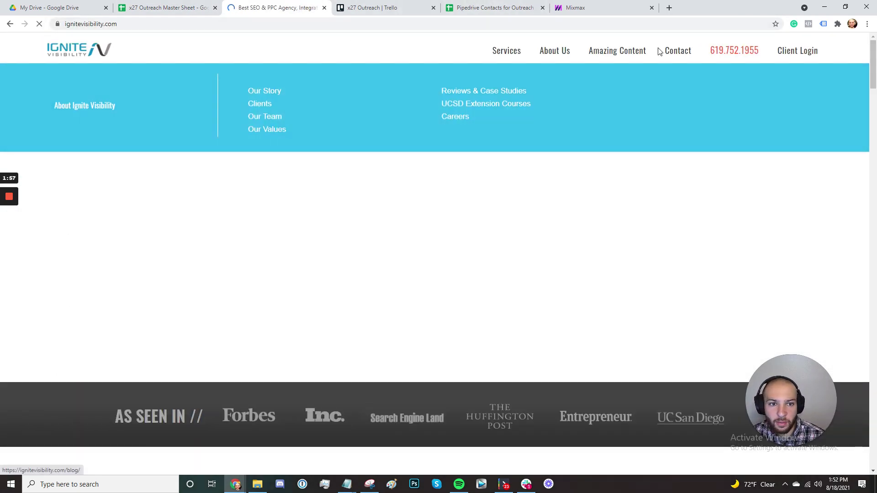
Step: Open Ignite Visibility's Clients page and look through its featured clients
mouse_move(549, 53)
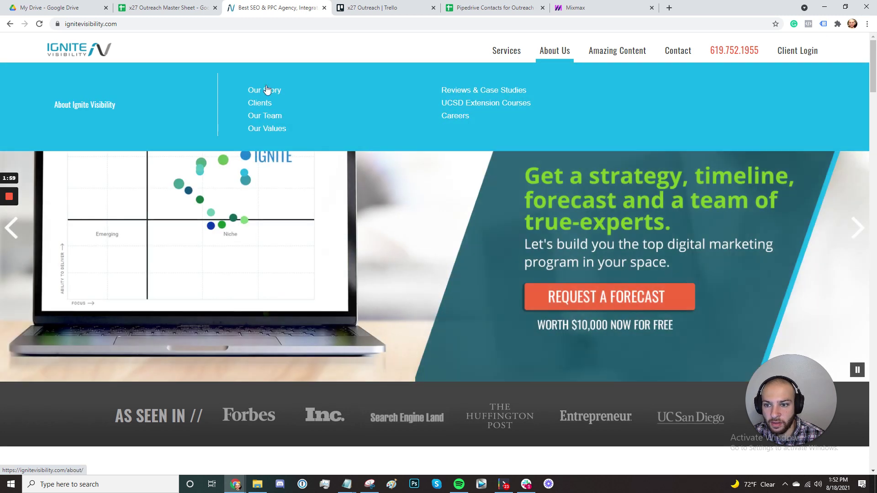
left_click(254, 103)
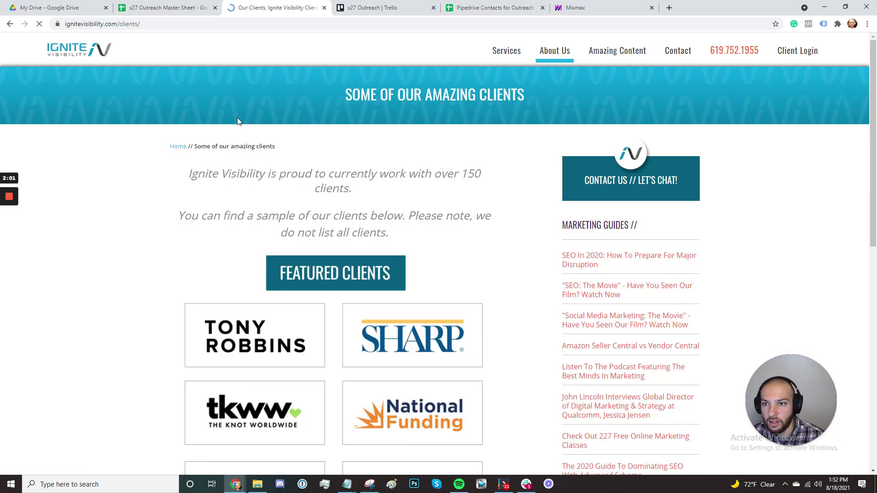
scroll(247, 119, "down", 3)
Step: Add a Portfolio Item header in D1 of Sheet211 and enter Tony Robbins for Ignite Visibility in D2
left_click(167, 7)
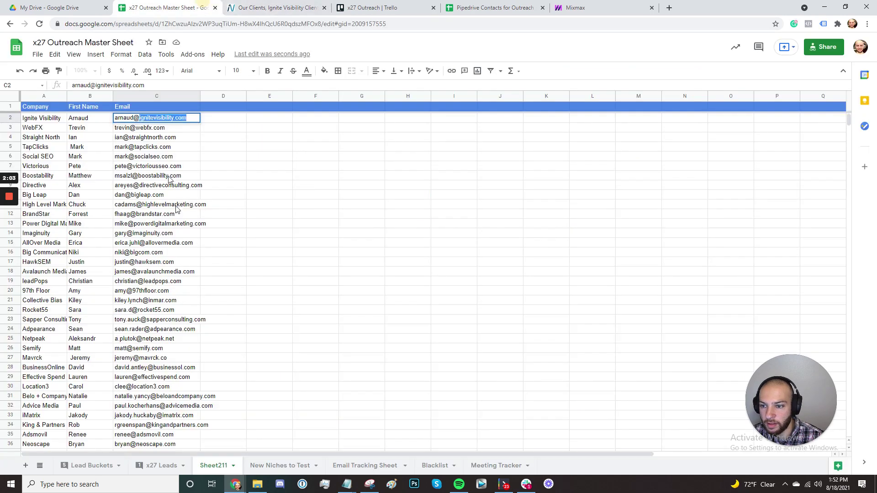
left_click(223, 124)
left_click(181, 108)
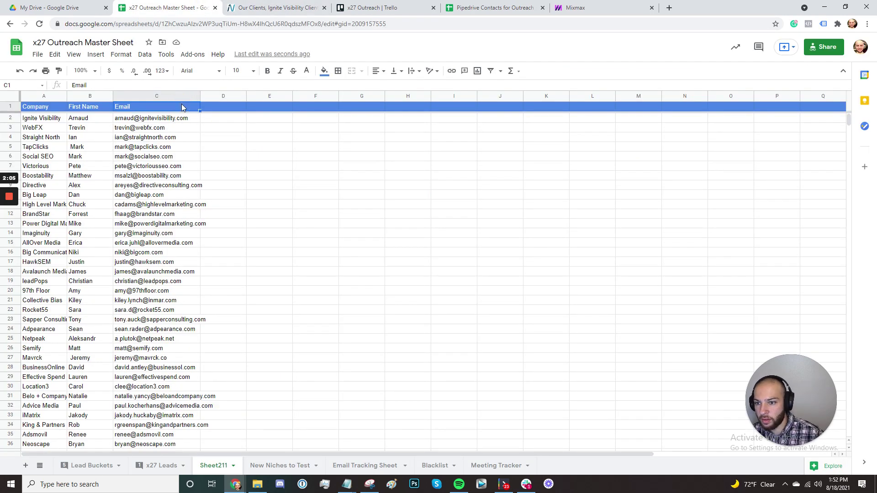
key("Right")
type("Portfolio I")
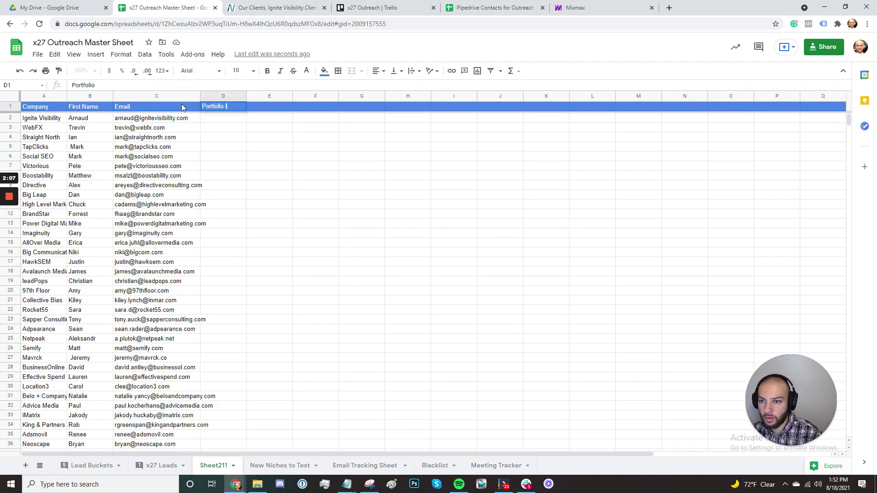
type("tem")
key("Return")
type("Tony Robbins")
key("Return")
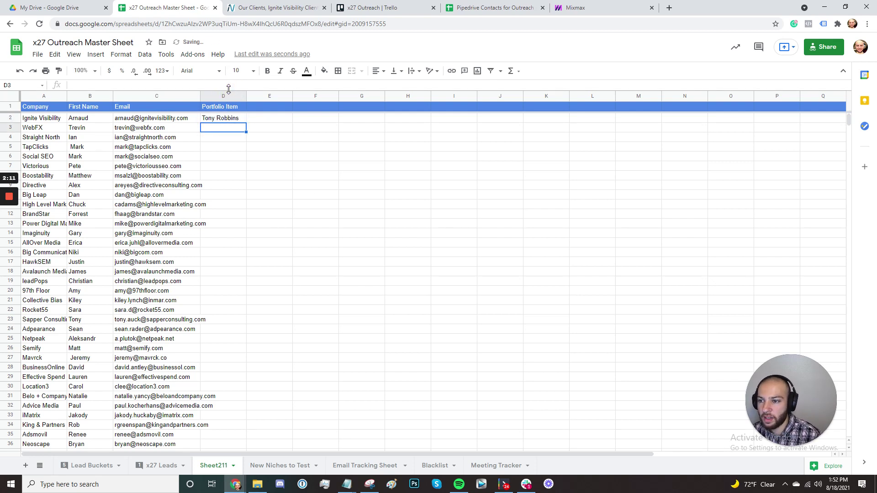
Step: Draft the line "Came across {company} while looking for agencies on Clutch - awesome work with Tony Robbins!" in the browser's address bar
left_click(208, 23)
type("Came ac")
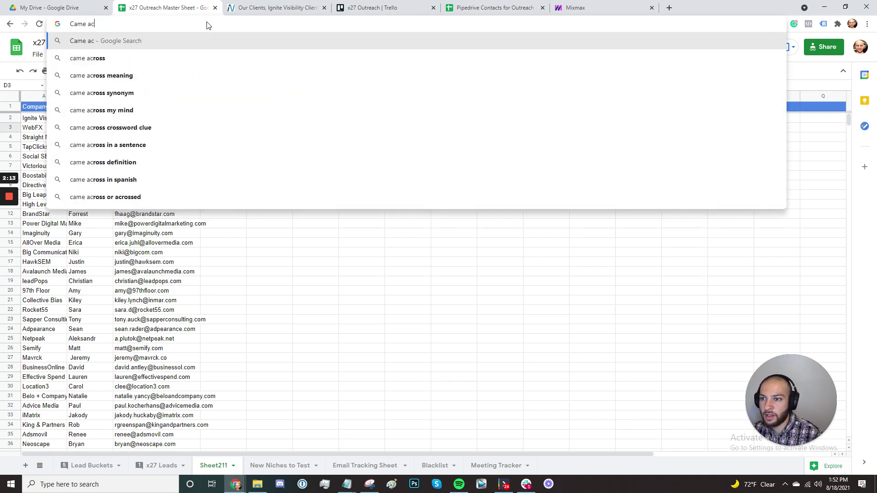
type("ross {company} whil")
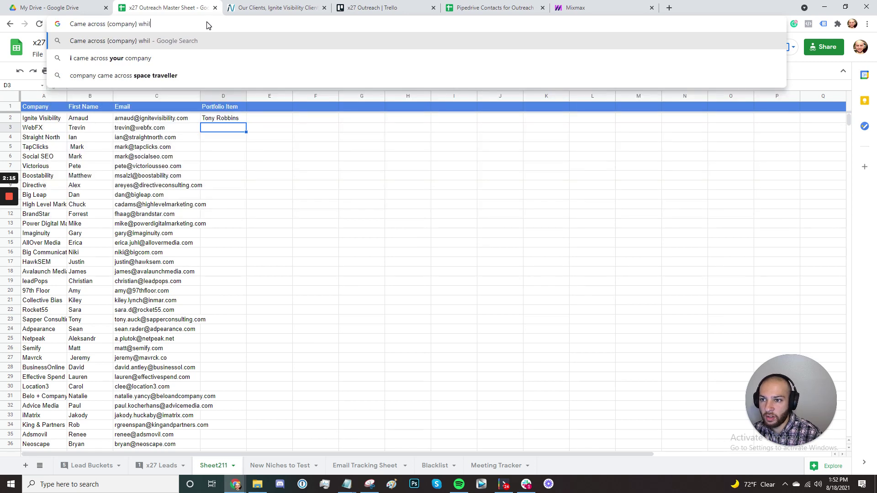
type("e looking for agenci")
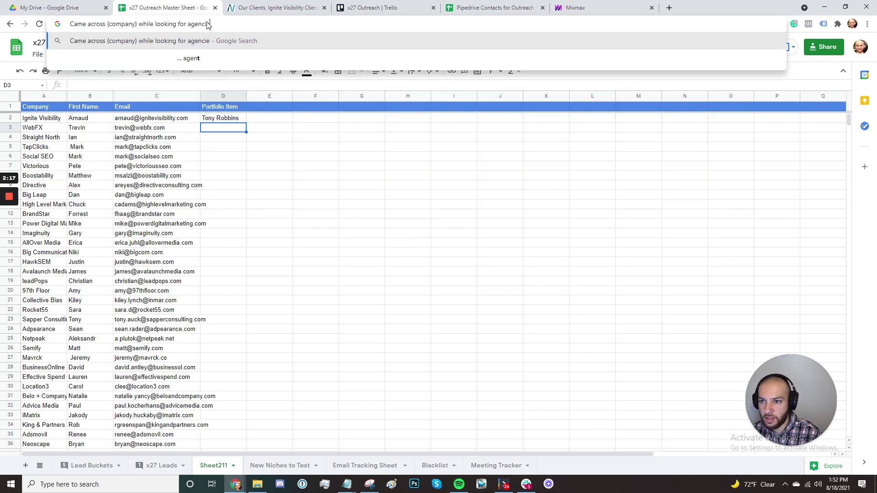
type("es on Clutch - aw")
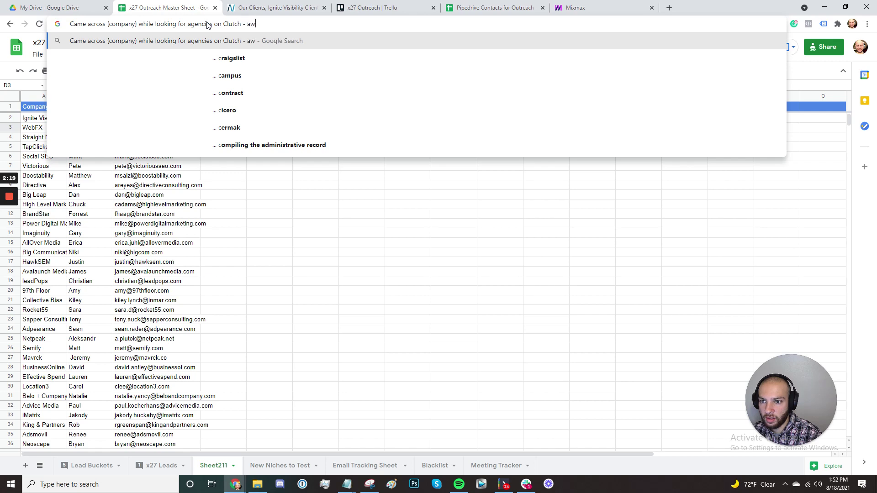
type("esome work with Tony Robbins!")
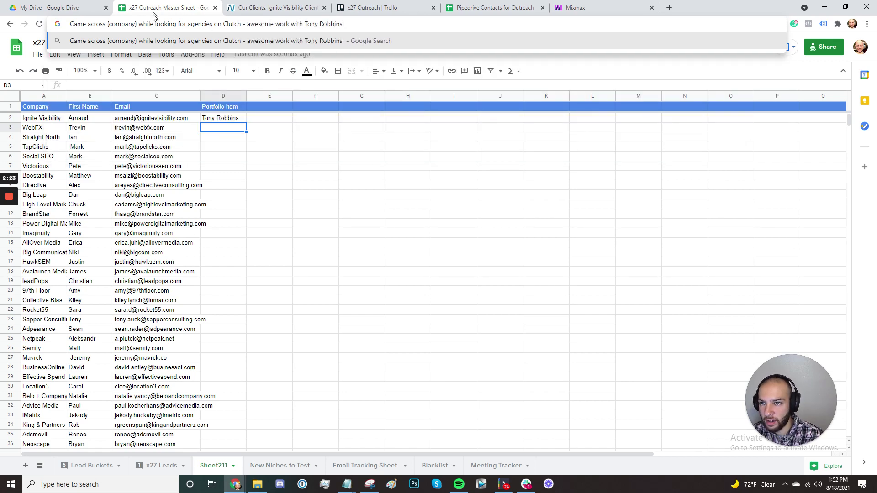
Step: Replace the {company} placeholder in the draft line with Ignite Visibility and cut the whole line out of the address bar
left_click_drag(138, 24, 107, 24)
key("BackSpace")
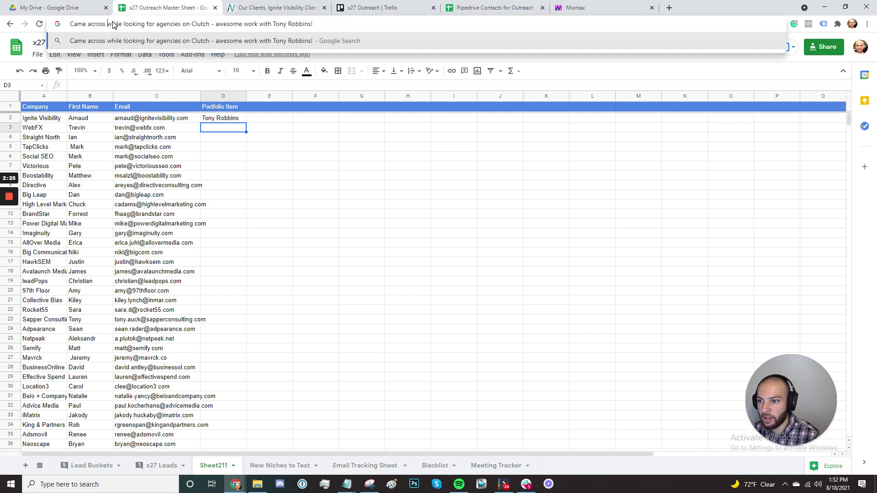
type("Ignite Visibility")
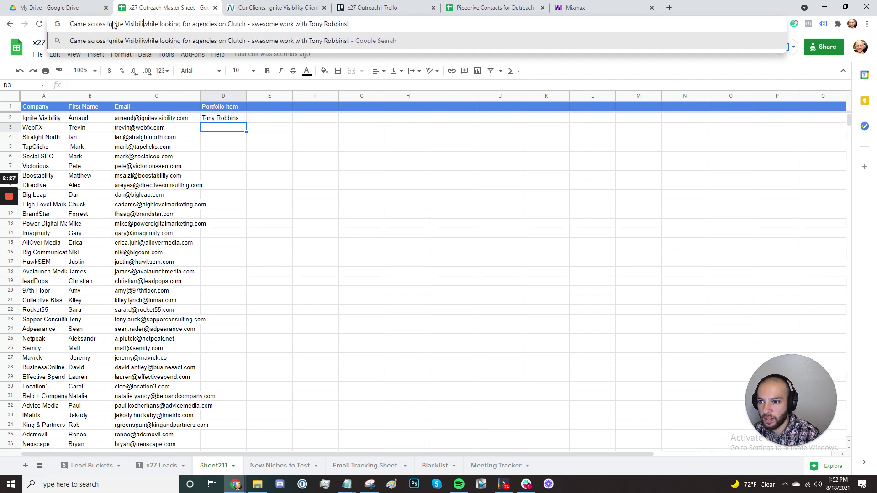
key("ctrl+a")
key("ctrl+x")
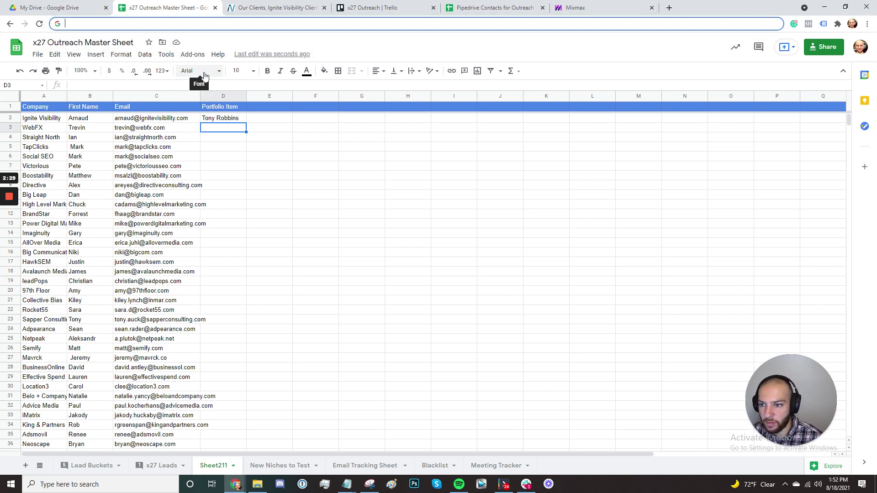
Step: Copy the domain webfx.com from the email in C3 and load that website in place of Ignite Visibility's
double_click(137, 128)
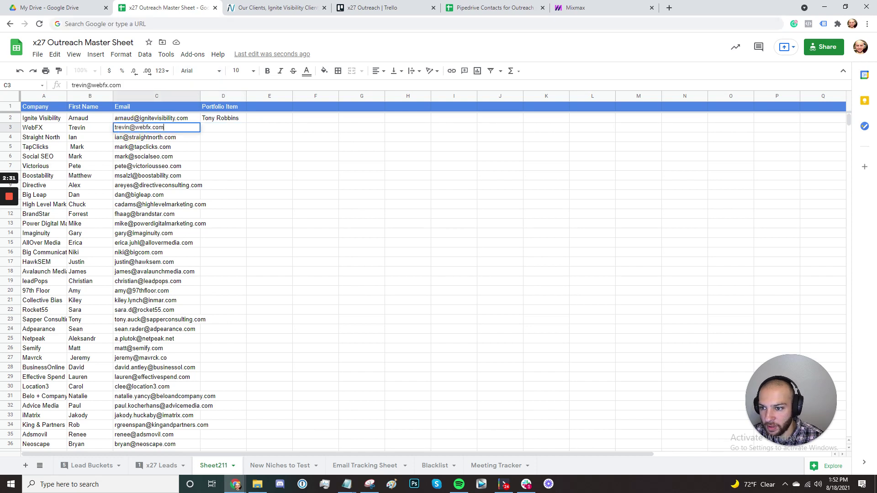
left_click_drag(135, 127, 201, 128)
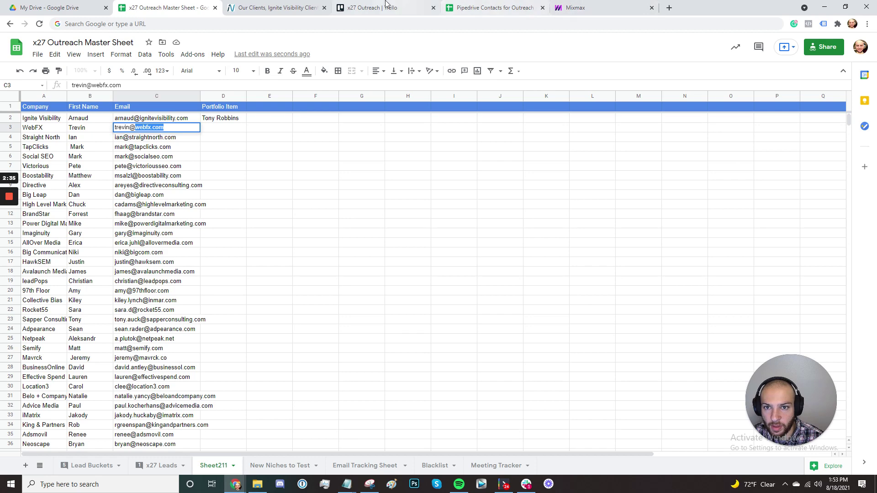
left_click(274, 8)
key("ctrl+l")
key("ctrl+v")
key("Return")
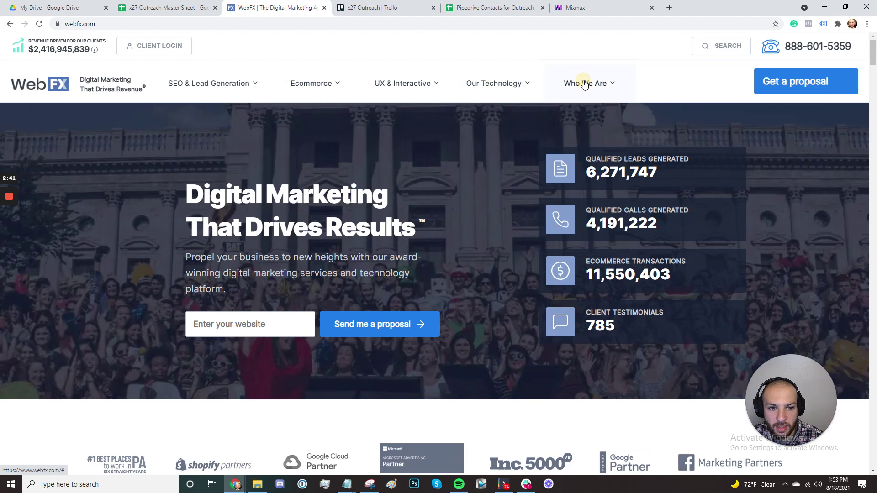
Step: Open WebFX's Portfolio & Case Studies page and copy the featured case study name HydroWorx
left_click(584, 84)
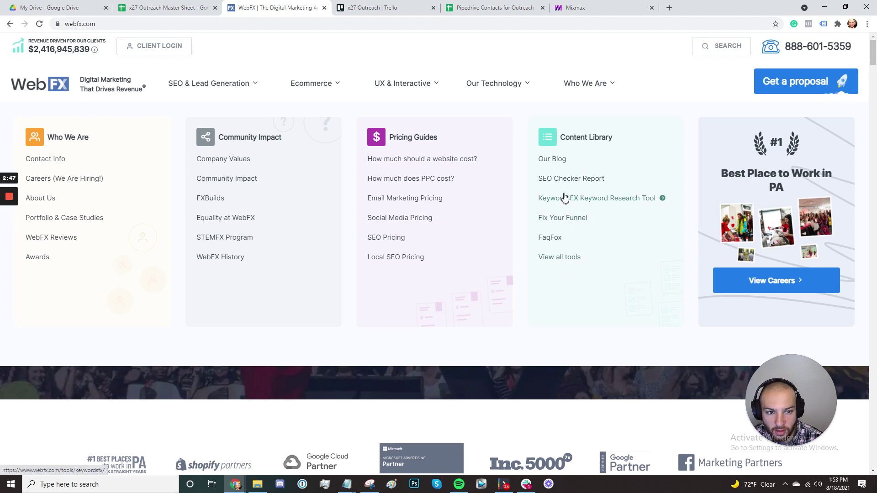
left_click(77, 218)
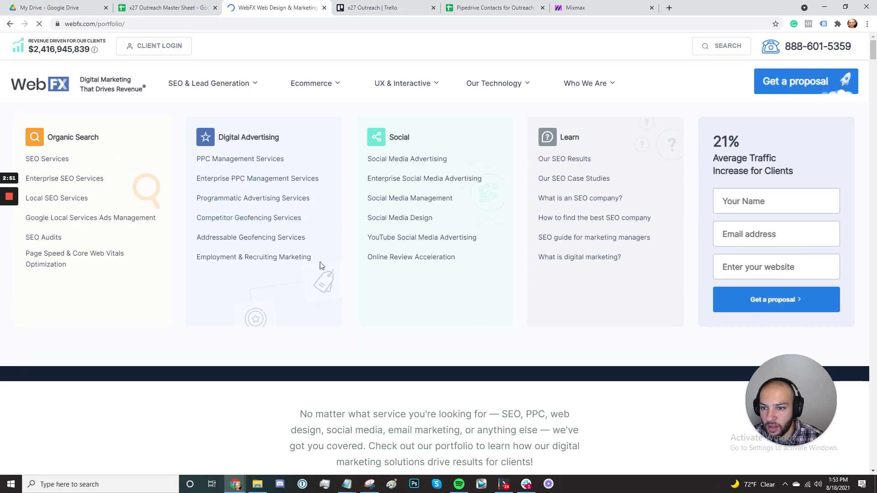
scroll(348, 320, "down", 15)
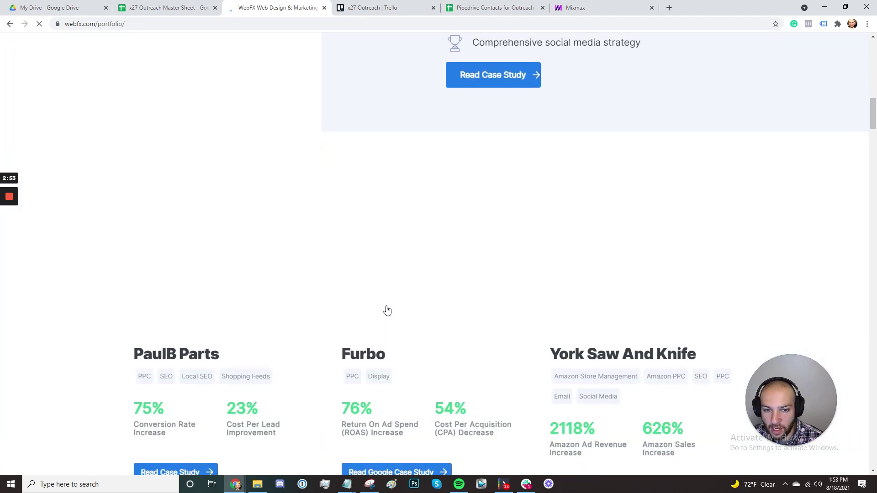
scroll(387, 310, "up", 5)
left_click_drag(532, 121, 686, 121)
key("ctrl+c")
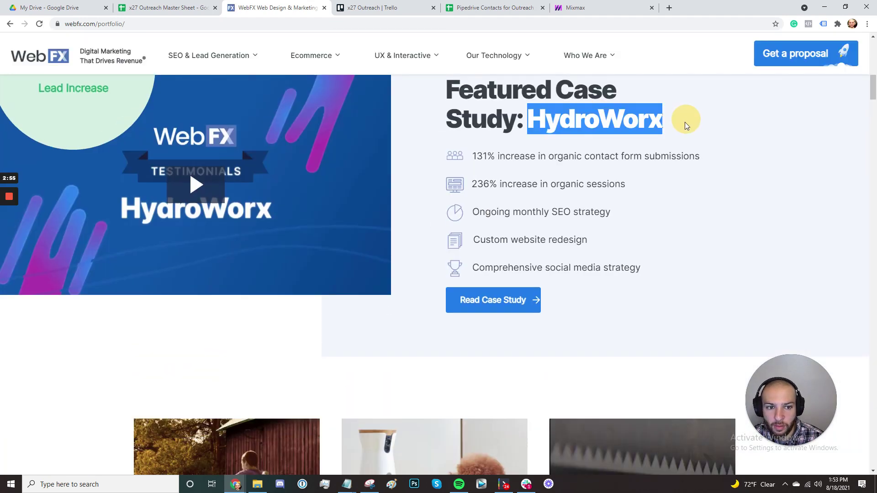
Step: Strip the formatting from the copied name and enter HydroWorx as WebFX's portfolio item in D3 of Sheet211
left_click(164, 7)
left_click(162, 24)
left_click(160, 25)
key("ctrl+v")
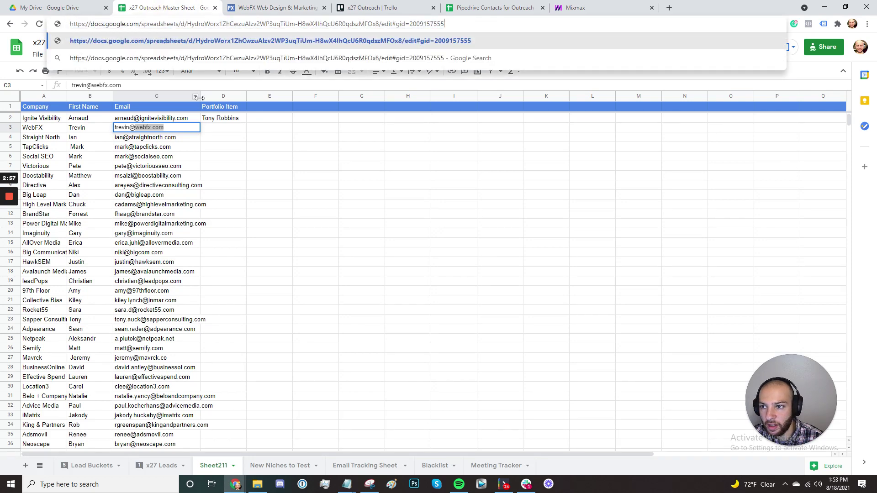
left_click(275, 7)
left_click(167, 7)
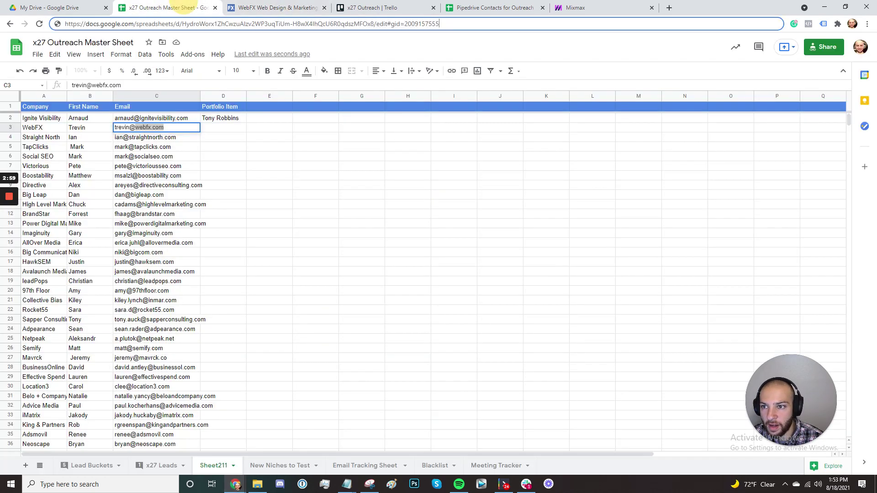
left_click(173, 24)
key("ctrl+v")
left_click(256, 260)
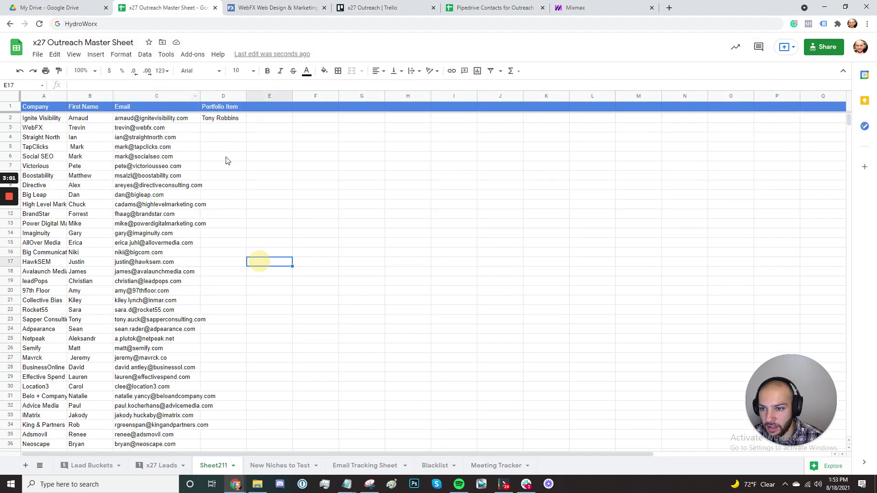
left_click(222, 119)
left_click(221, 127)
key("ctrl+v")
Step: Copy the domain straightnorth.com from the email in C4 and load that website in place of WebFX's
double_click(156, 137)
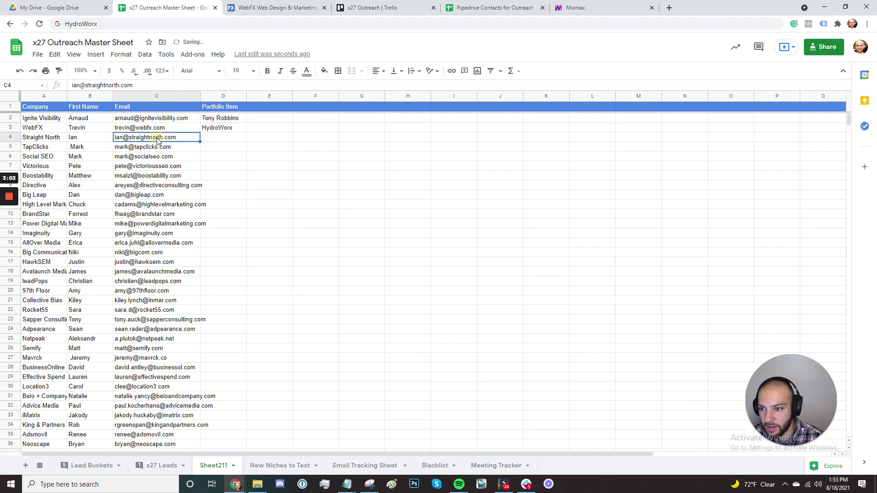
left_click_drag(175, 137, 129, 137)
key("ctrl+c")
left_click(274, 8)
key("ctrl+l")
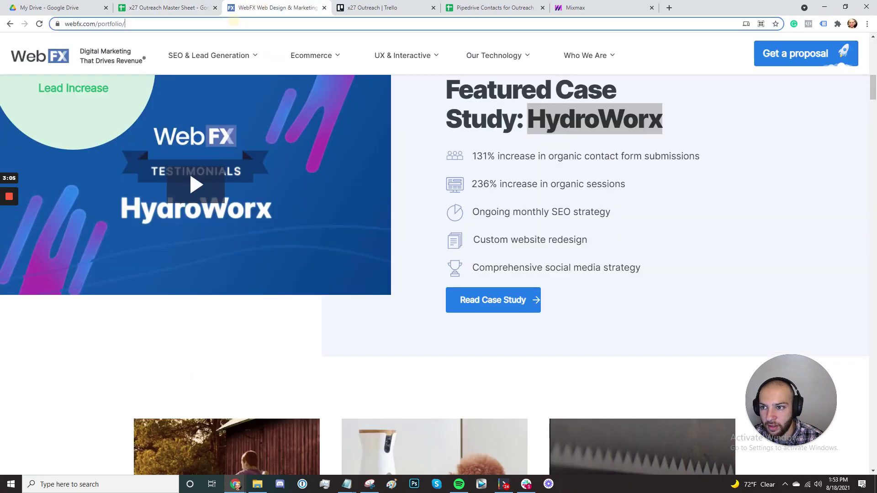
key("ctrl+v")
key("Return")
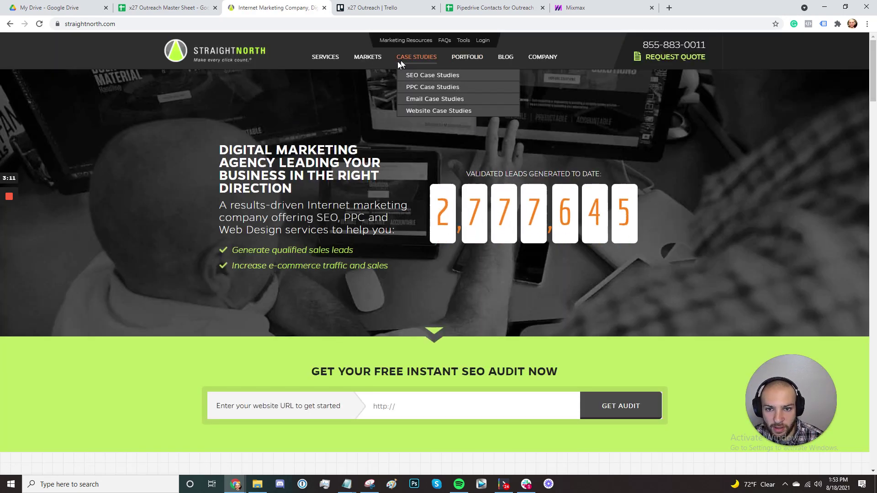
Step: Open Straight North's Case Studies page and look through it for a client to mention
left_click(411, 67)
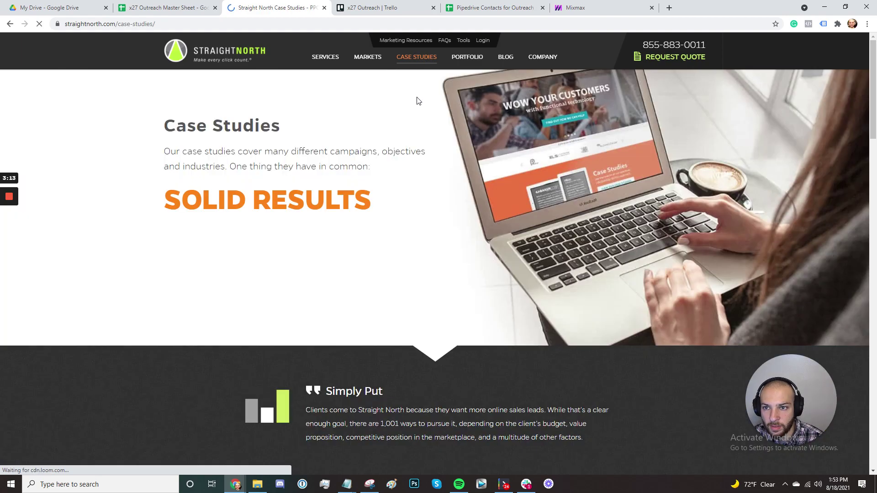
scroll(480, 197, "down", 6)
scroll(447, 189, "down", 10)
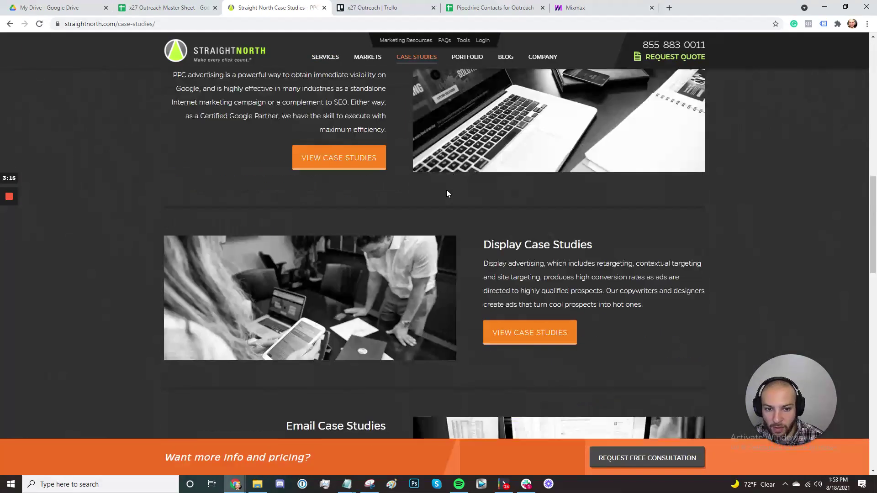
scroll(402, 201, "up", 10)
scroll(329, 187, "up", 7)
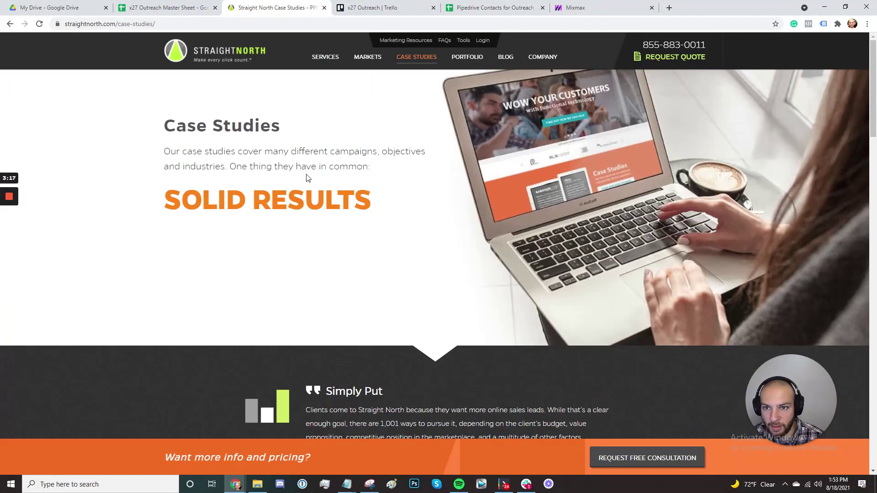
left_click(9, 234)
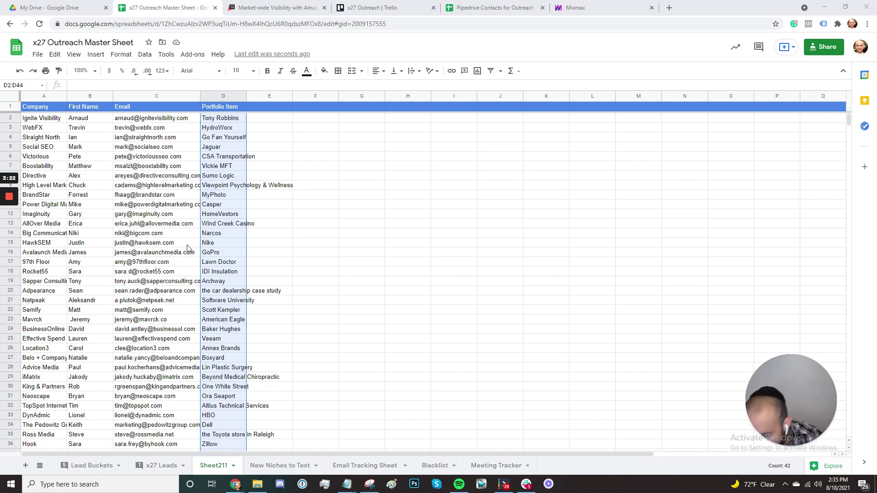
Step: Look over the filled Portfolio Item column in Sheet211 and download the sheet as a CSV file
left_click_drag(314, 176, 314, 145)
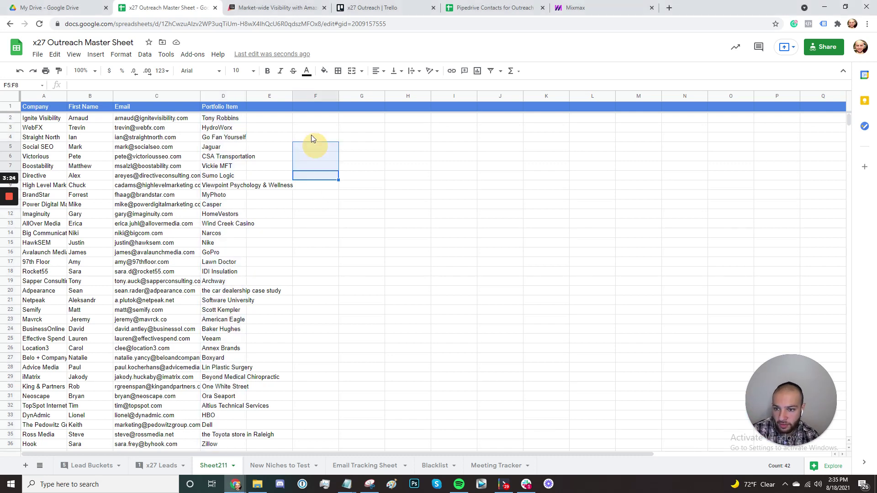
scroll(197, 161, "down", 5)
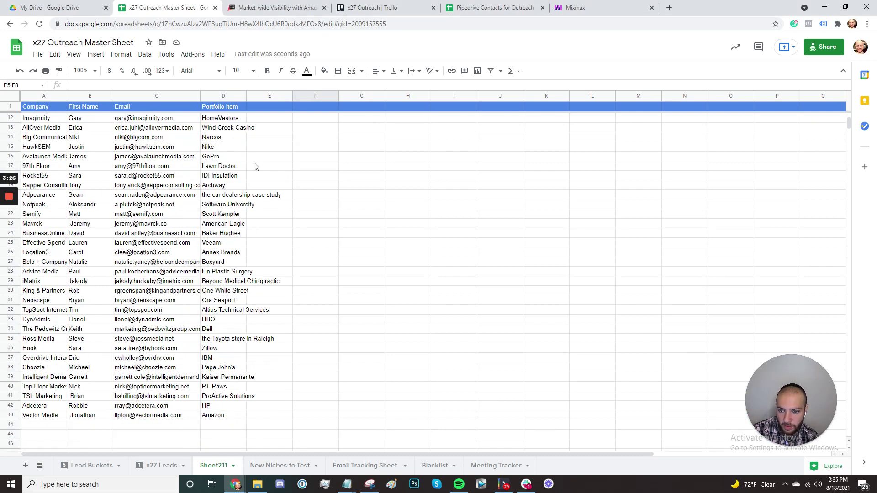
scroll(220, 183, "up", 5)
left_click(362, 160)
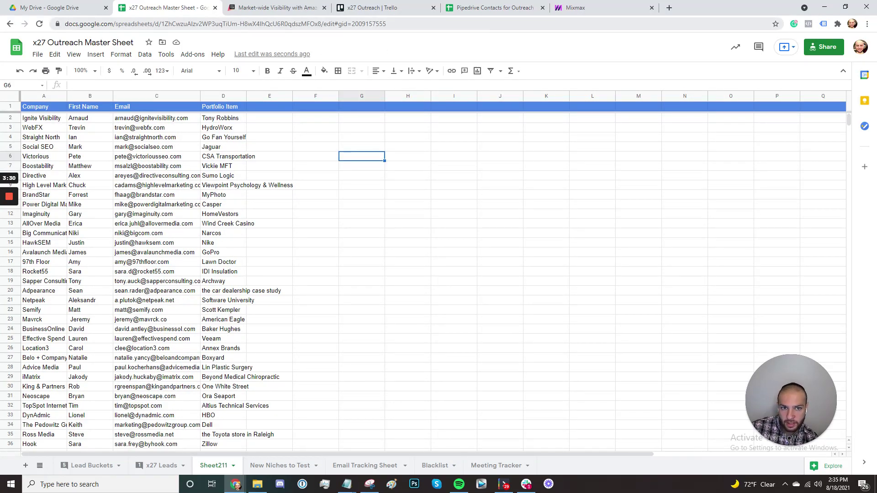
left_click(37, 54)
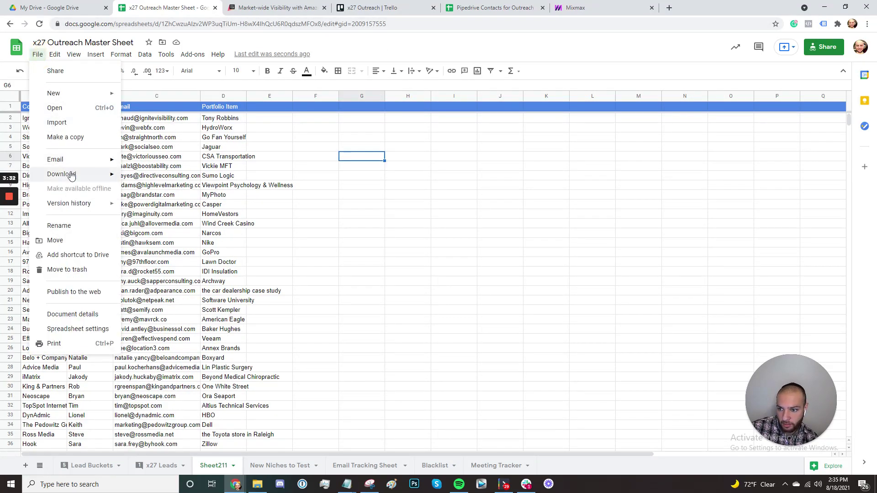
mouse_move(63, 174)
left_click(197, 236)
Step: Switch to Mixmax, place its browser tab beside the Outreach Master Sheet, and close the open New sequence dialog
left_click(575, 8)
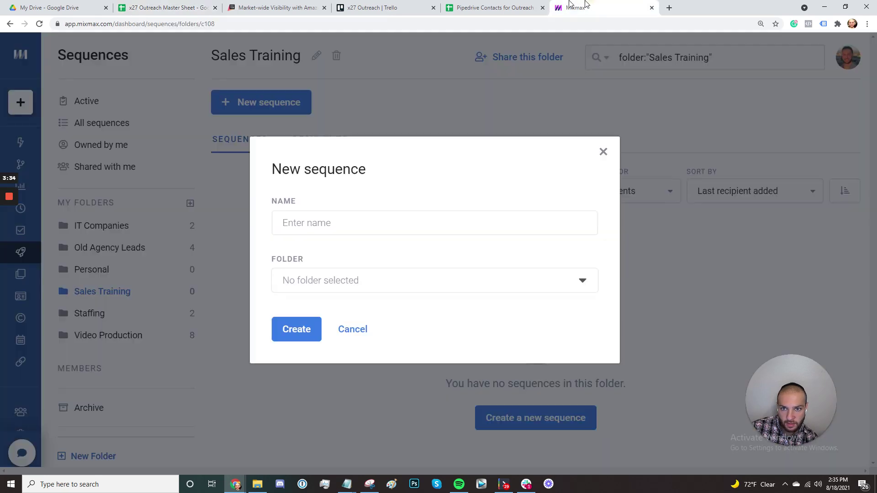
left_click_drag(576, 8, 284, 3)
left_click(601, 138)
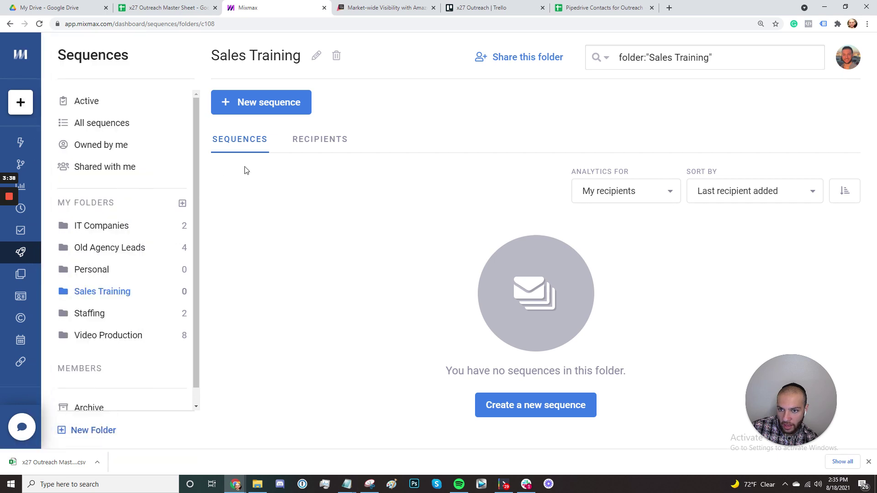
Step: View the linked email accounts in Mixmax and create a new sequence named Old leads #3
left_click(840, 64)
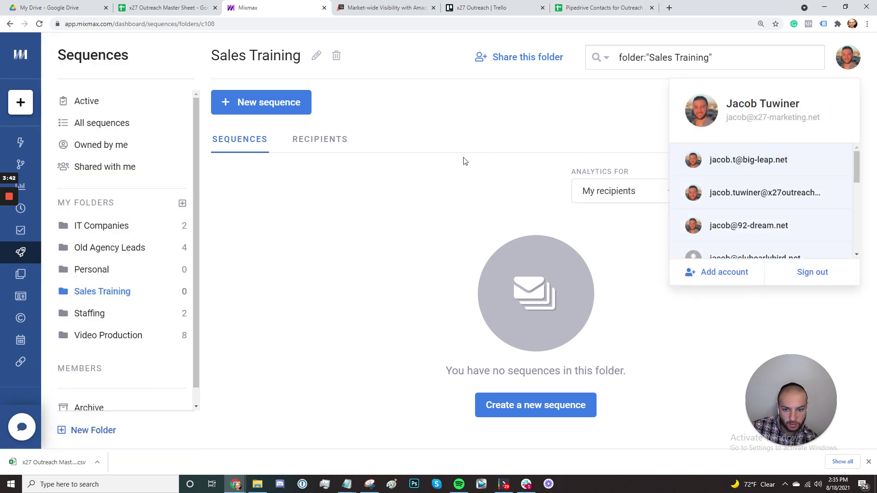
left_click(388, 169)
left_click(276, 104)
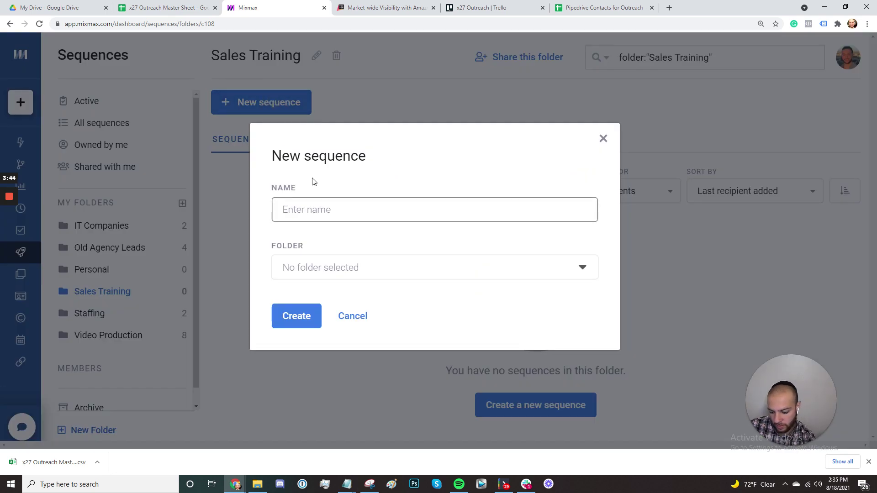
type("Old leads #3")
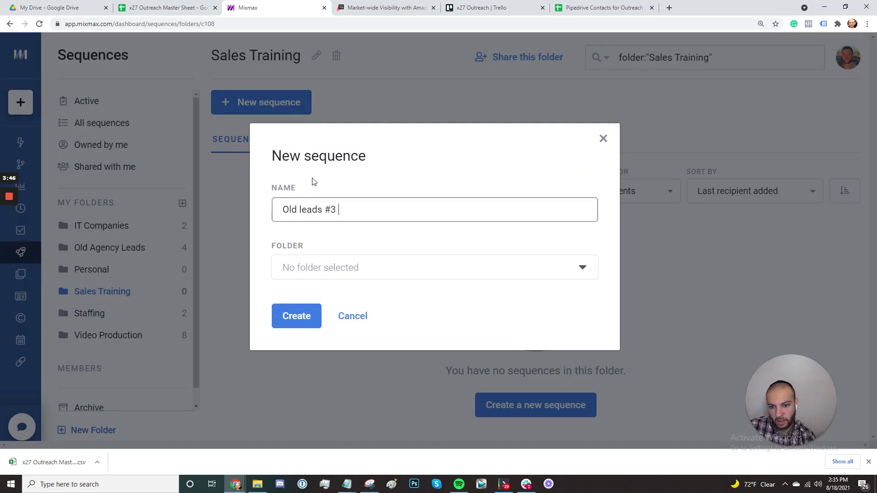
left_click(311, 319)
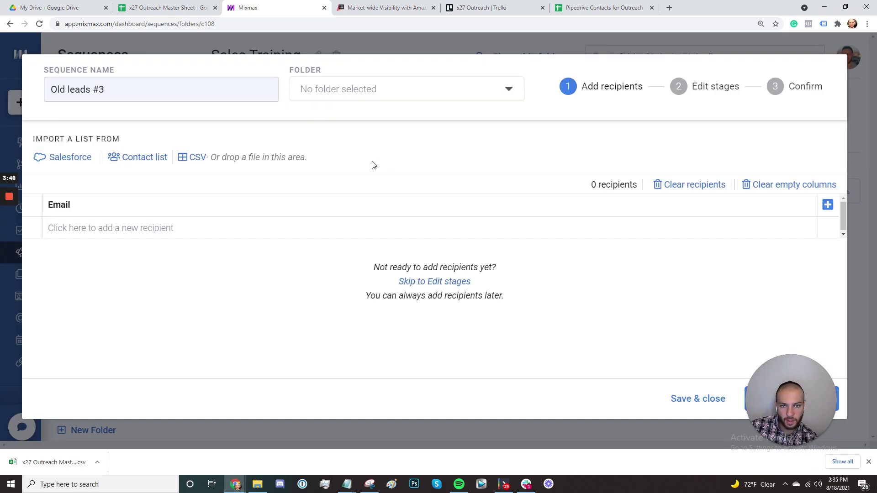
Step: Import the downloaded x27 Outreach Master Sheet CSV as the sequence's recipients, continue to the email stages, and open Stage 1's send-timing options
left_click_drag(73, 463, 198, 165)
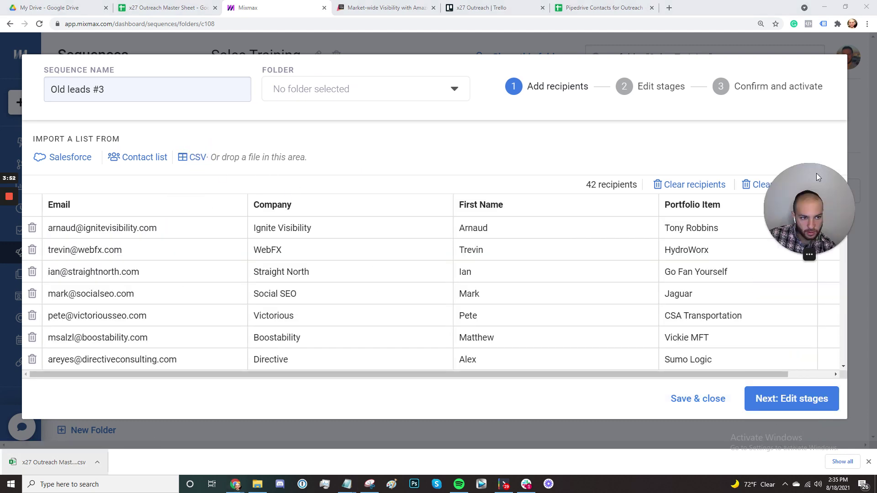
left_click(787, 395)
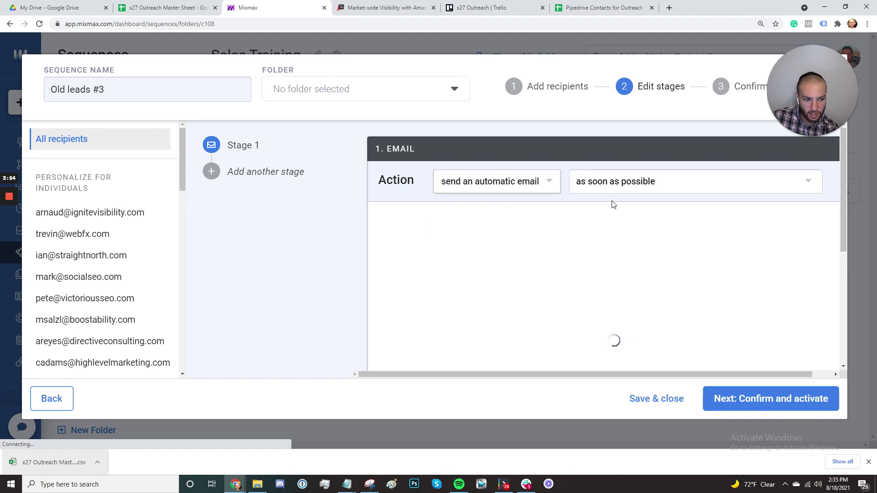
left_click(628, 182)
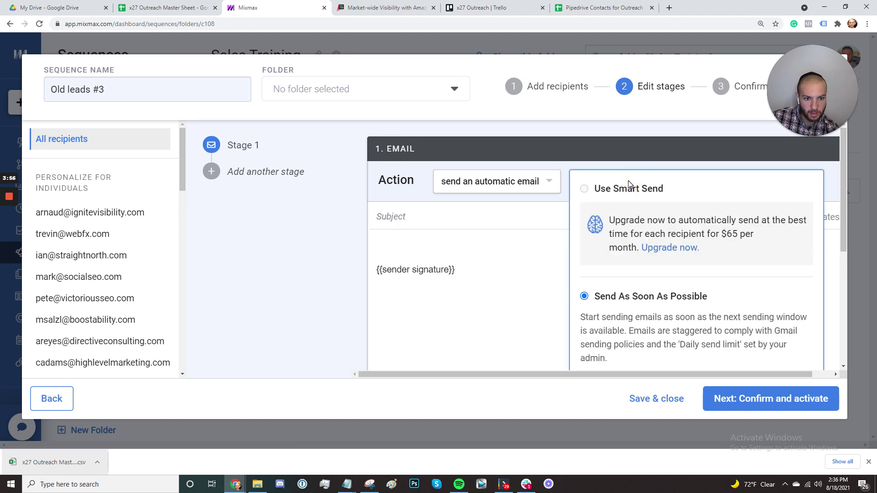
Step: Set the Stage 1 email subject to "Question about {{Company}}" using the Company variable
left_click(516, 218)
type("Quest")
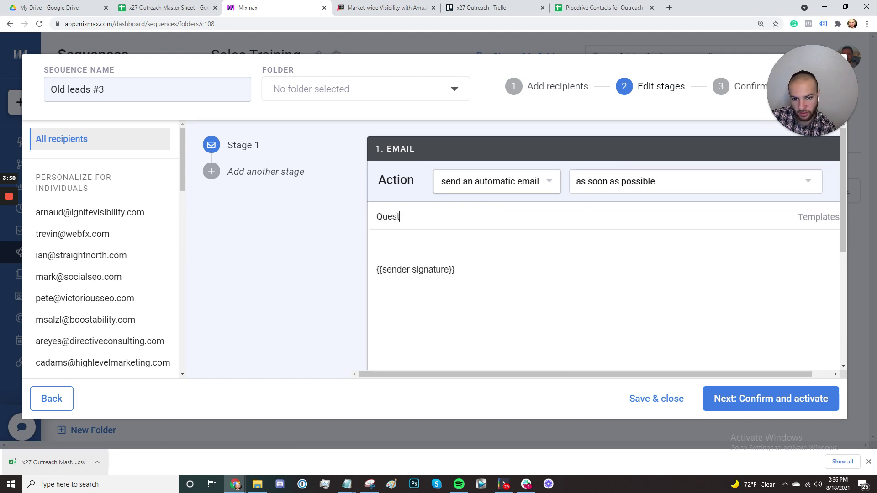
type("ion about {{Com")
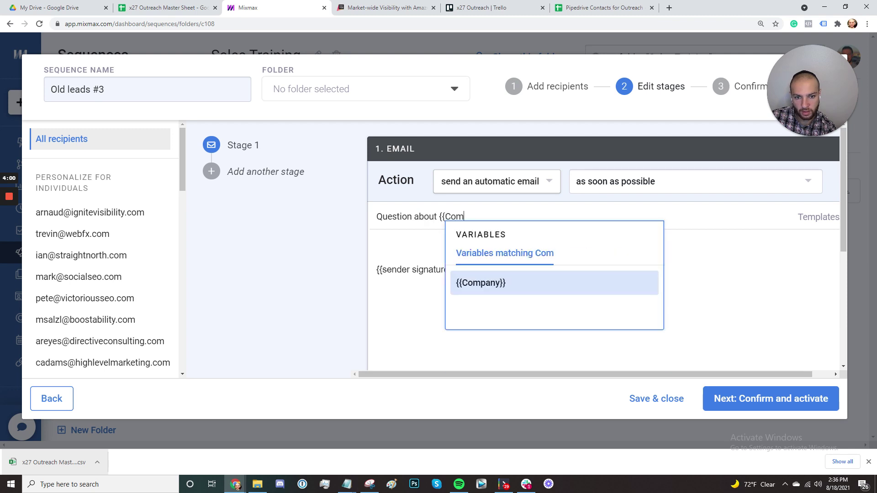
key("Return")
Step: Start the Stage 1 email body with the greeting "Hi {{First Name}}," followed by a blank line
key("Tab")
type("Hi {{Fir")
key("Return")
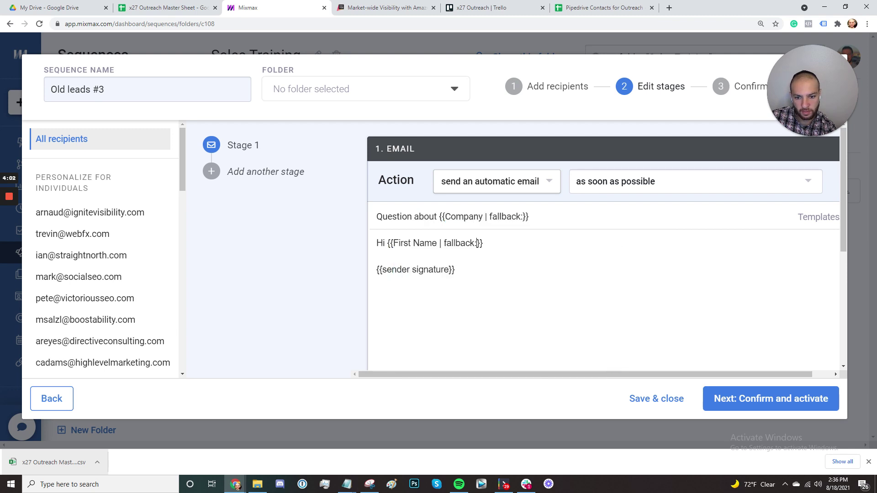
type(",")
key("Return")
key("Return")
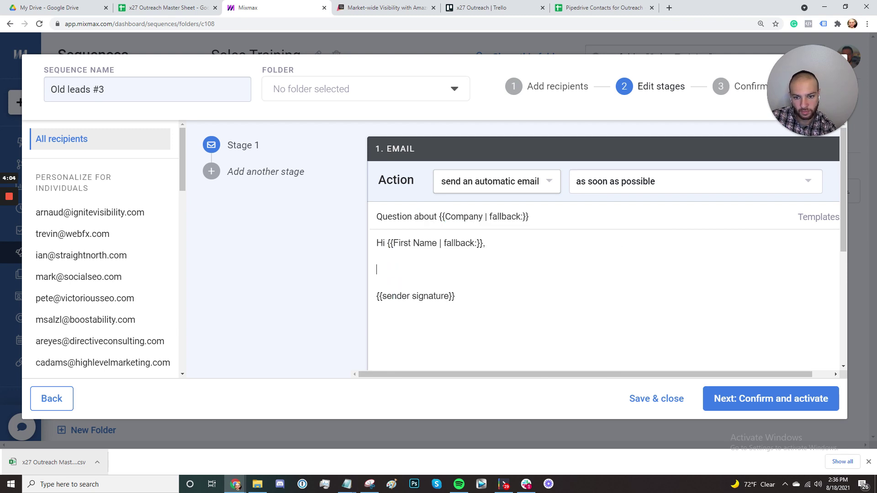
Step: Add the Stage 1 opening line "Came across {{Company}} while looking for agencies on Clutch - love your work with {{Portfolio Item}}!"
type("Came across {{Com")
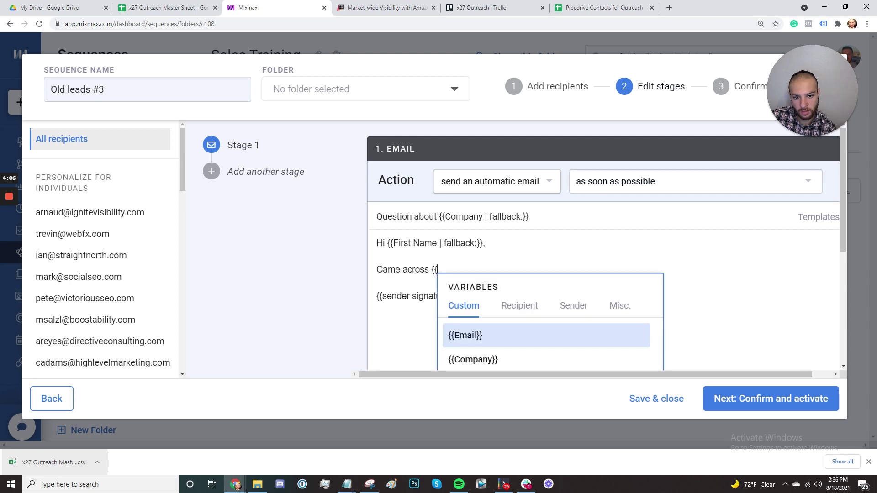
key("Return")
type("whil")
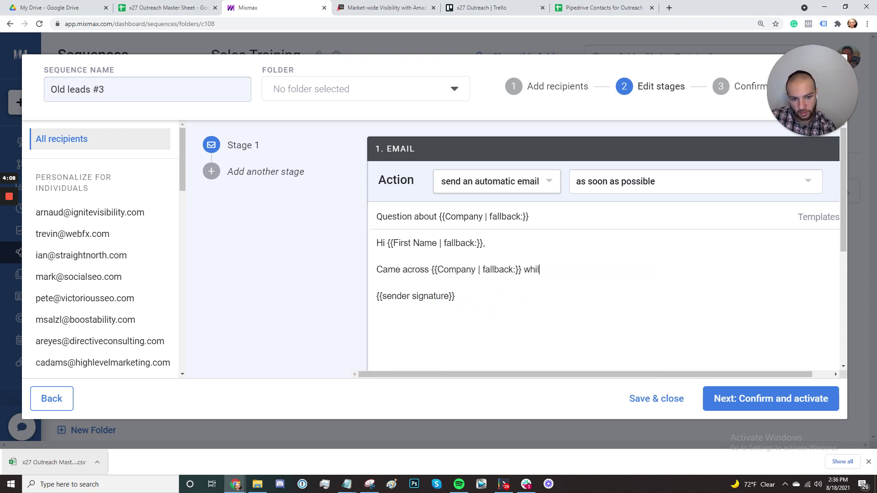
type("e looking for agencies")
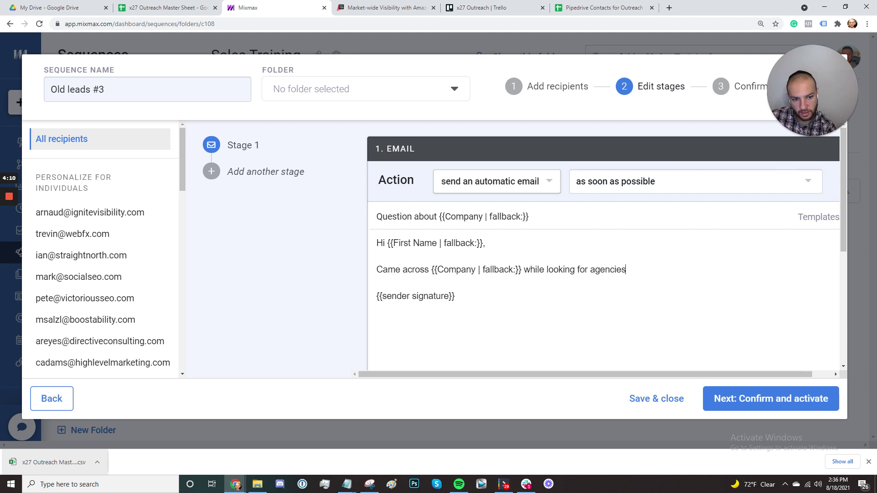
type(" on Clutch - love y")
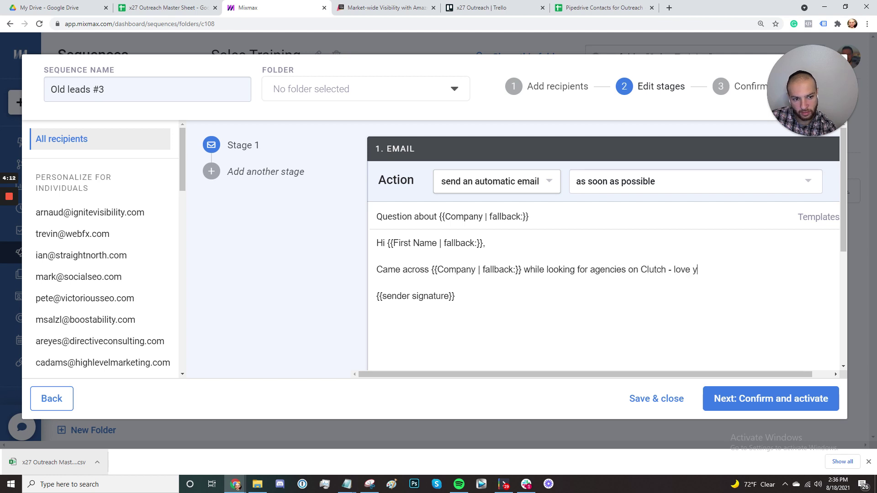
type("our work with {{p")
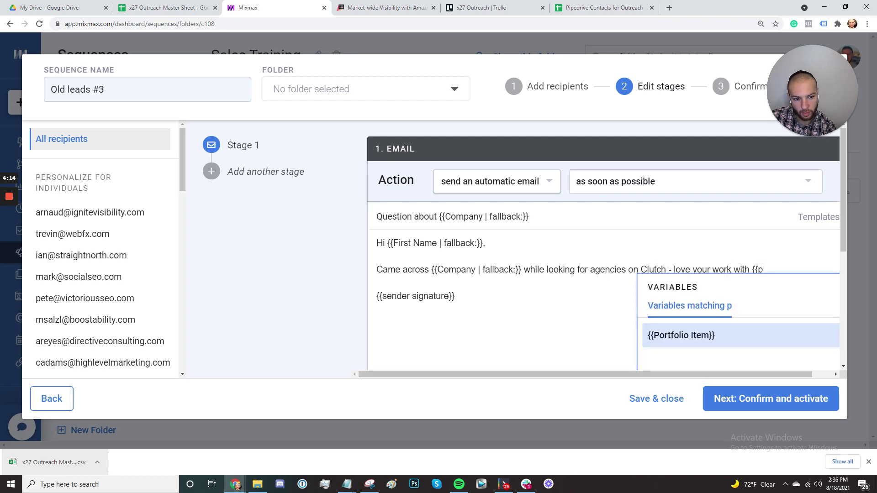
key("Return")
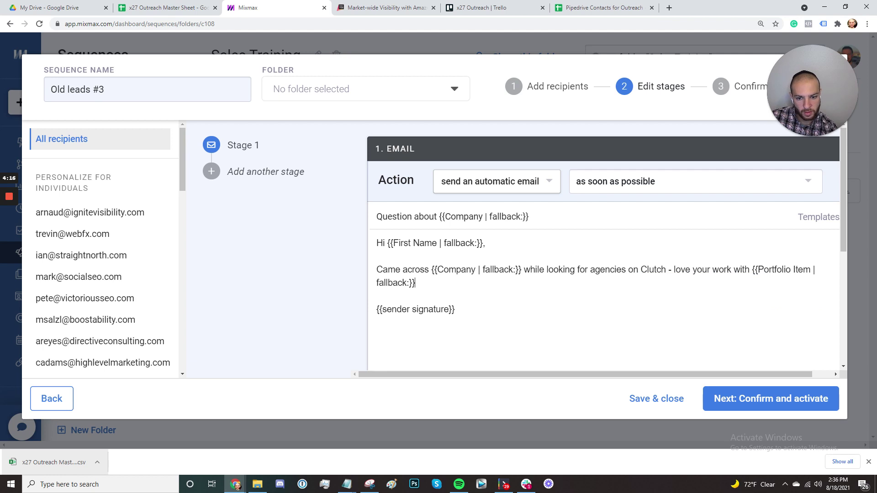
type("!")
key("Return")
key("Return")
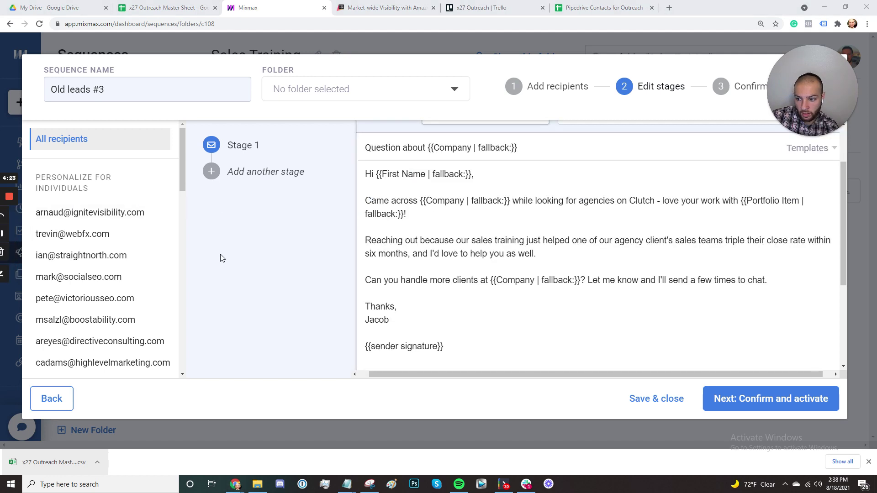
Step: Insert "to you" after "Reaching out" in the sales training sentence of the Stage 1 email
scroll(594, 251, "up", 2)
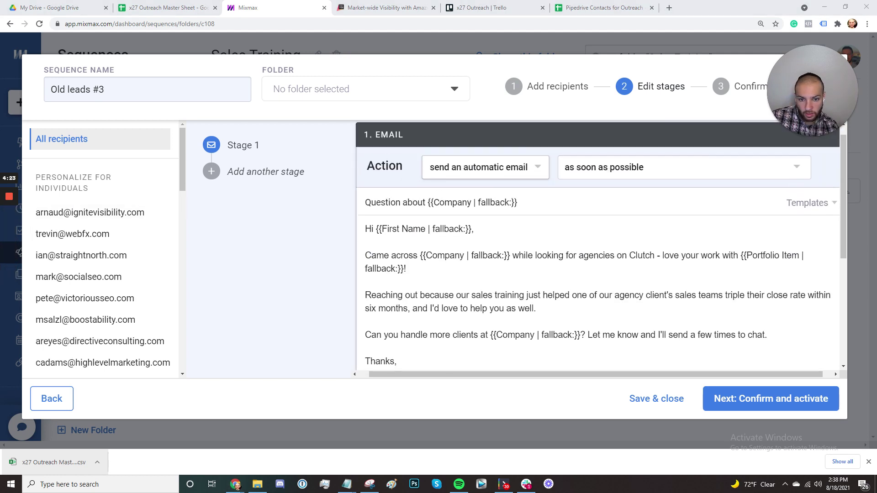
scroll(594, 251, "down", 1)
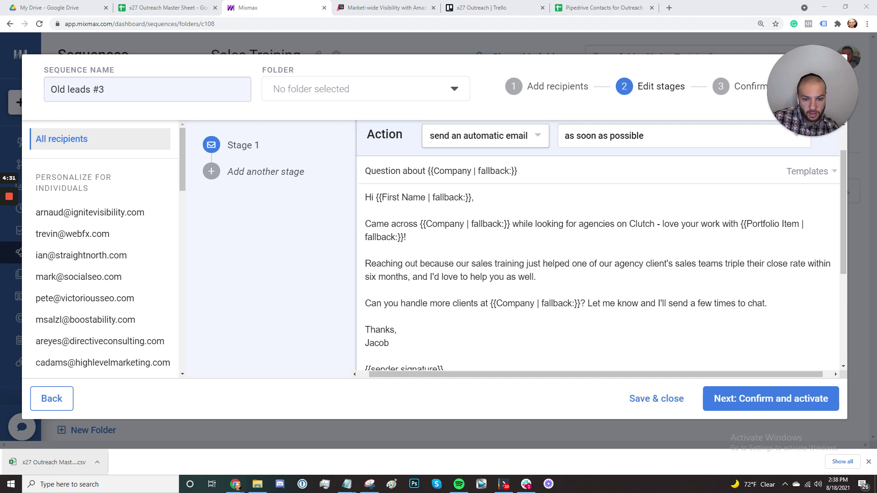
left_click(417, 263)
type("to you")
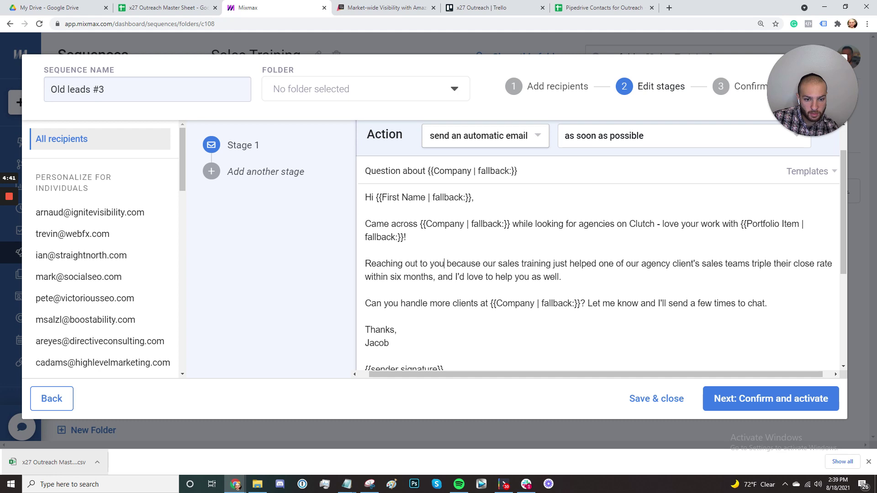
left_click(9, 234)
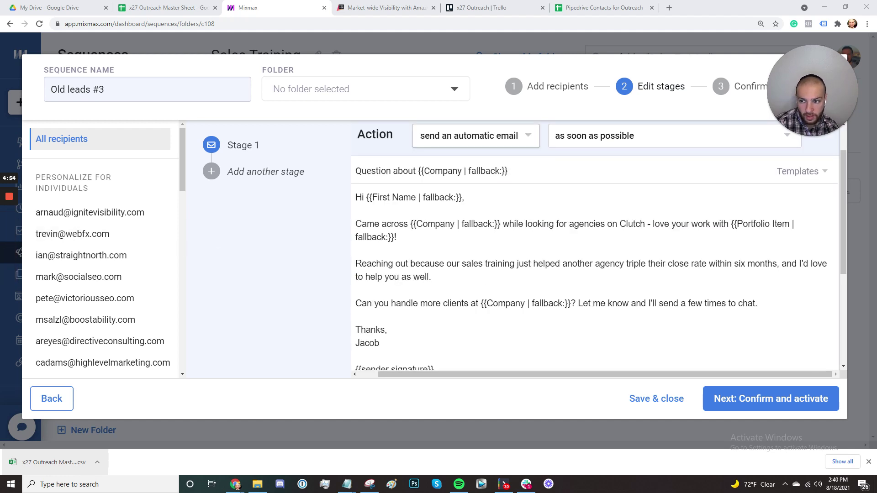
Step: Look over the finished Stage 1 email, send a test copy of it, and add a second stage to the sequence
scroll(594, 246, "up", 1)
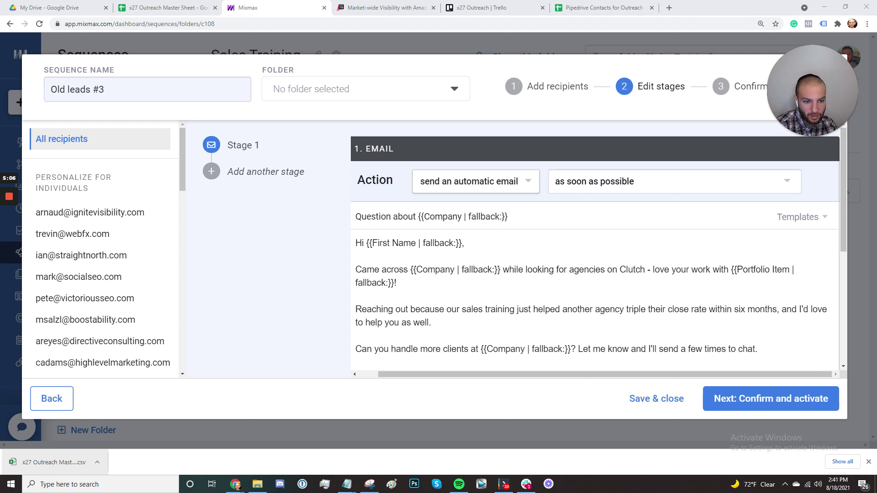
scroll(594, 247, "down", 1)
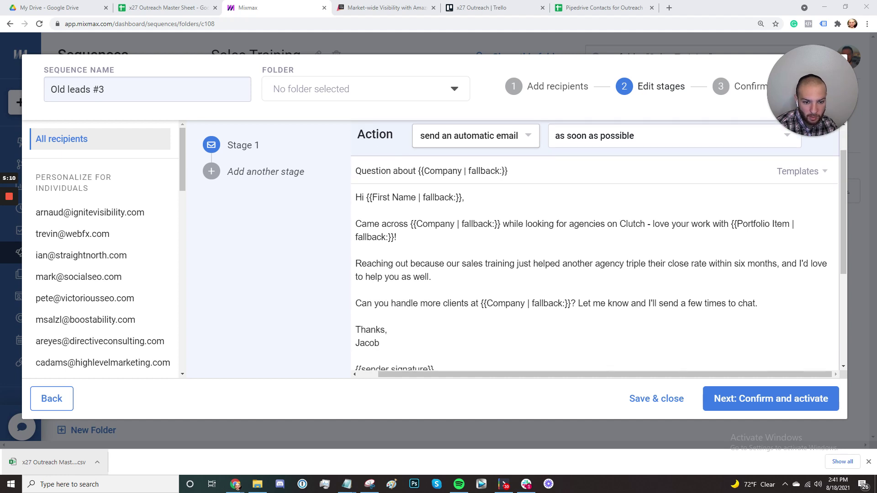
scroll(421, 326, "down", 3)
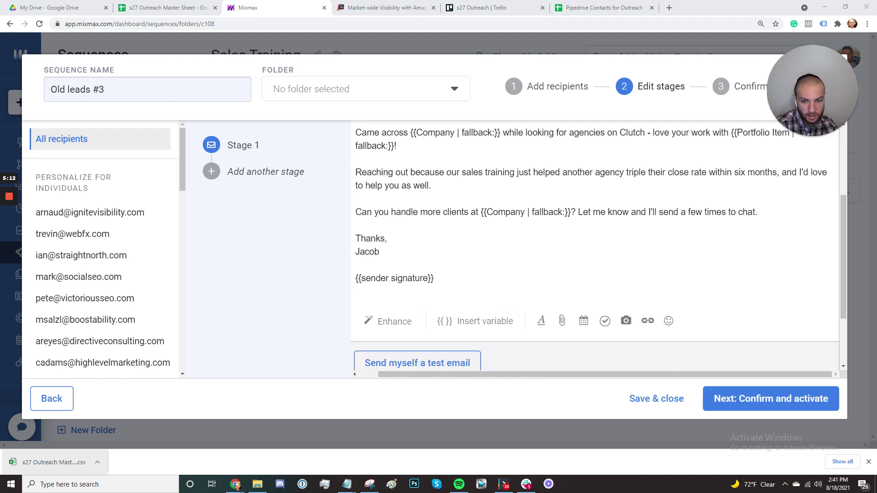
scroll(421, 326, "down", 1)
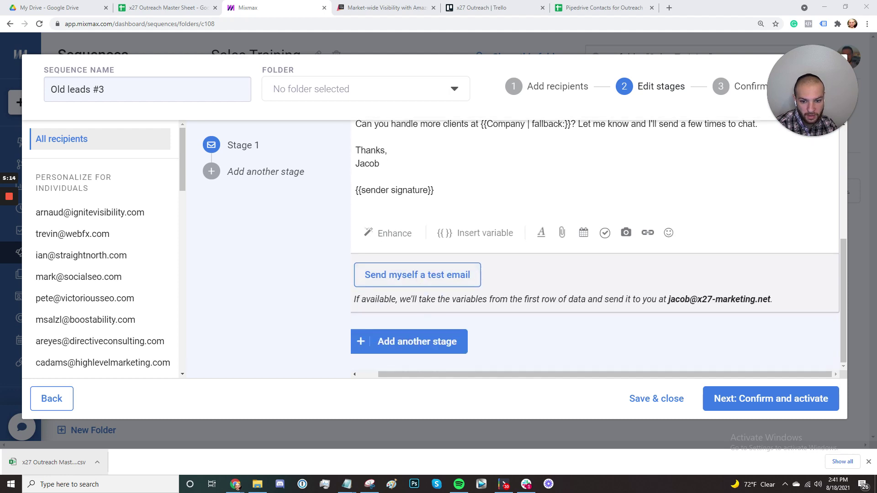
left_click(417, 276)
left_click(438, 257)
left_click(434, 354)
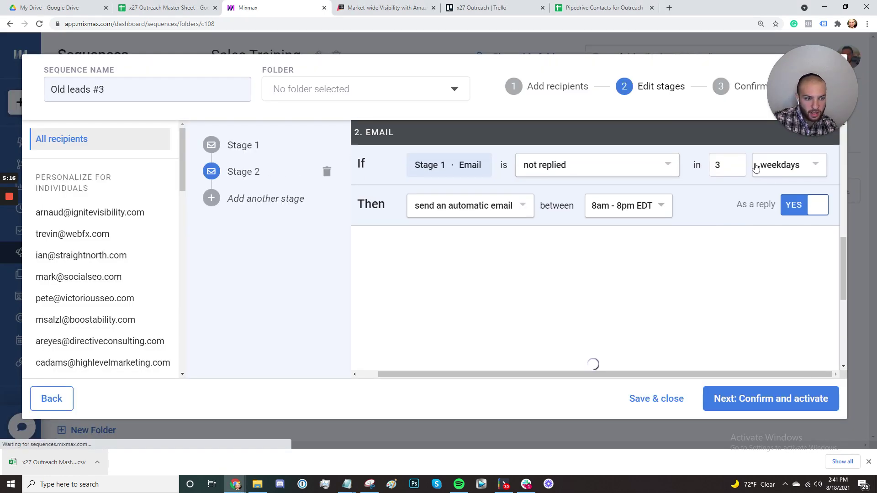
Step: Set Stage 2 to send if the Stage 1 email is not replied to in 2 days
left_click(740, 170)
left_click(765, 168)
left_click(771, 212)
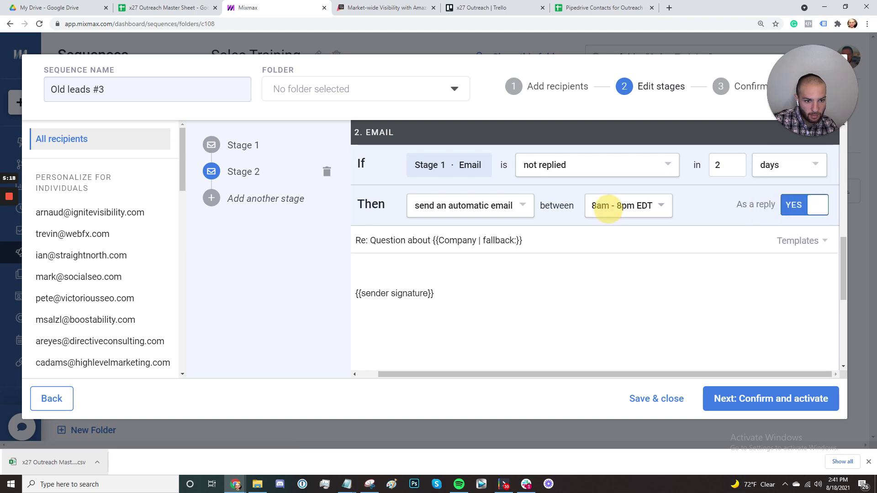
Step: Set the Stage 2 sending timeframe to start at 9am and pause at 10am, and save it
left_click(610, 206)
left_click(683, 313)
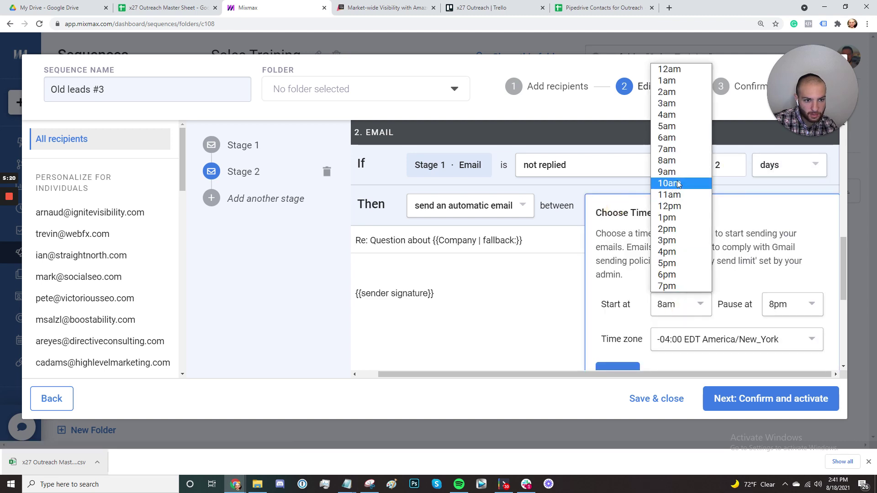
left_click(676, 172)
left_click(772, 299)
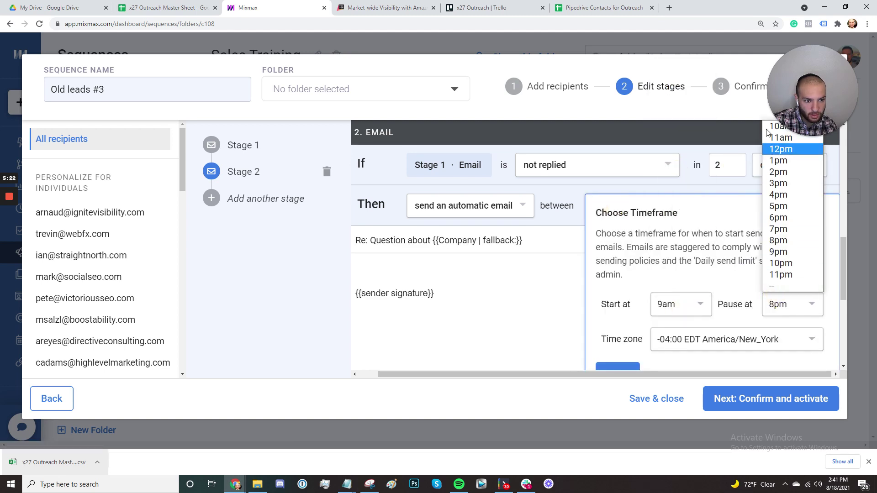
left_click_drag(779, 95, 596, 82)
left_click(781, 305)
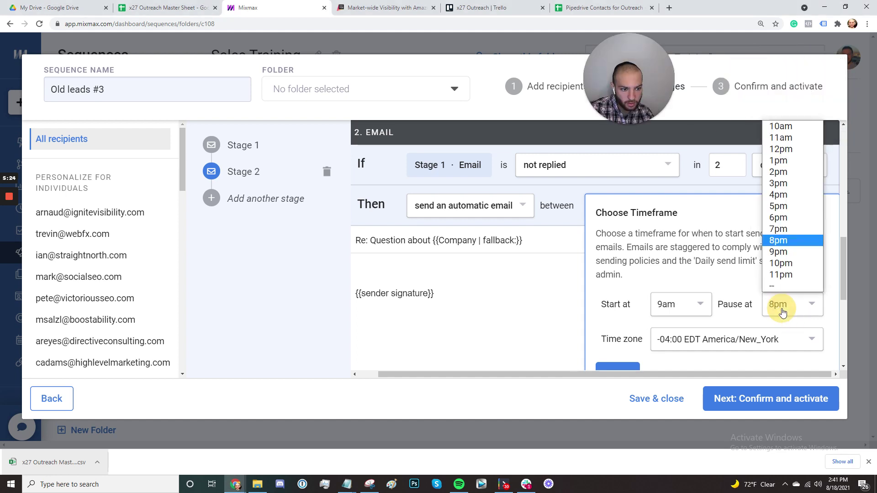
left_click(780, 124)
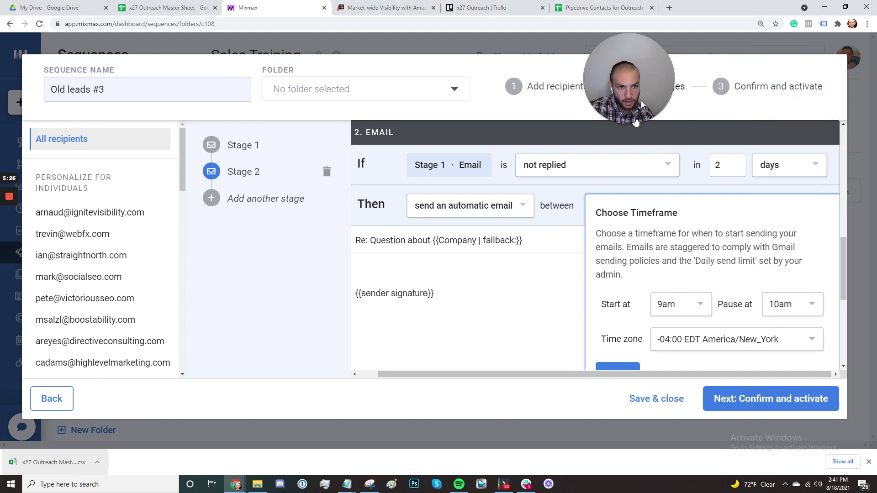
left_click_drag(630, 91, 78, 391)
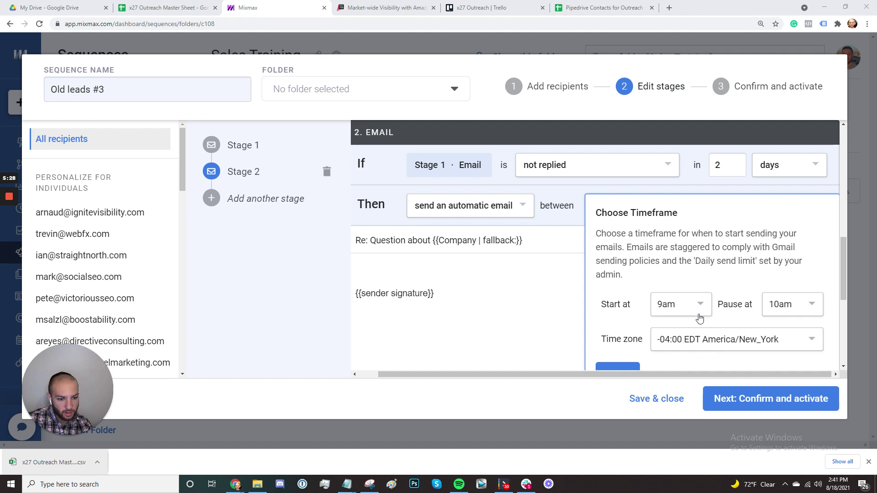
scroll(649, 320, "down", 1)
left_click(615, 326)
Step: Start the Stage 2 follow-up email with the greeting "Hi {{First Name}}," and leave a blank line after it
left_click(399, 210)
type("H")
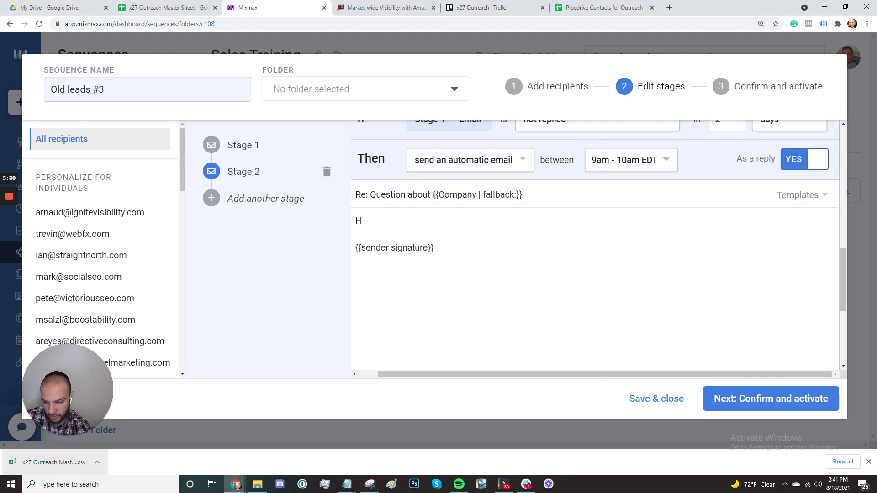
type("i {{name")
key("Return")
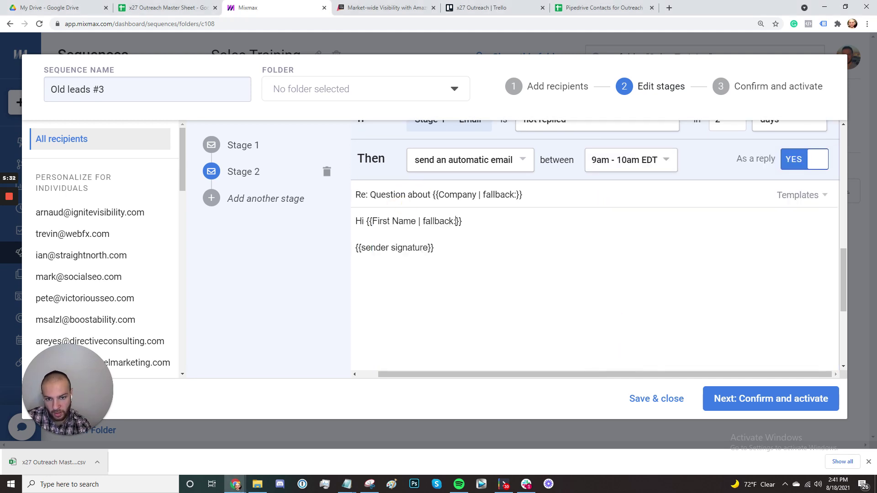
type(",")
key("Return")
key("Return")
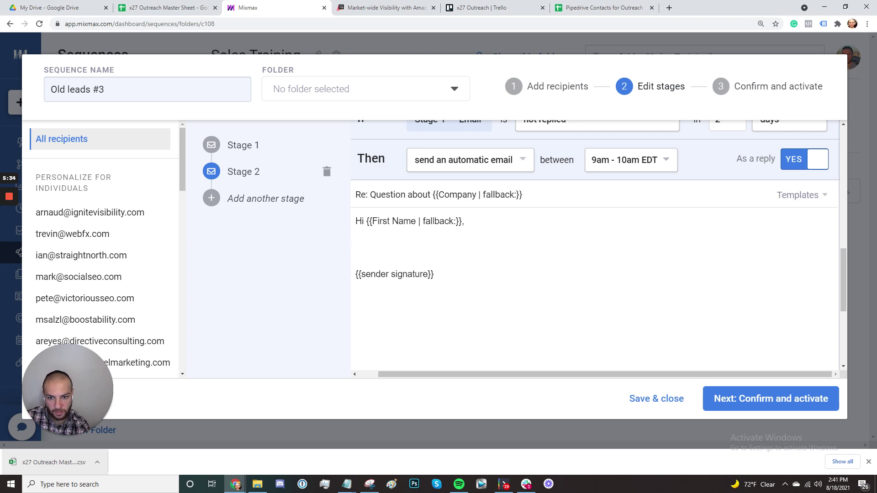
Step: Write the Stage 2 message "Following up on this to make sure it wasn't buried because I know you're busy."
type("Following up on this ")
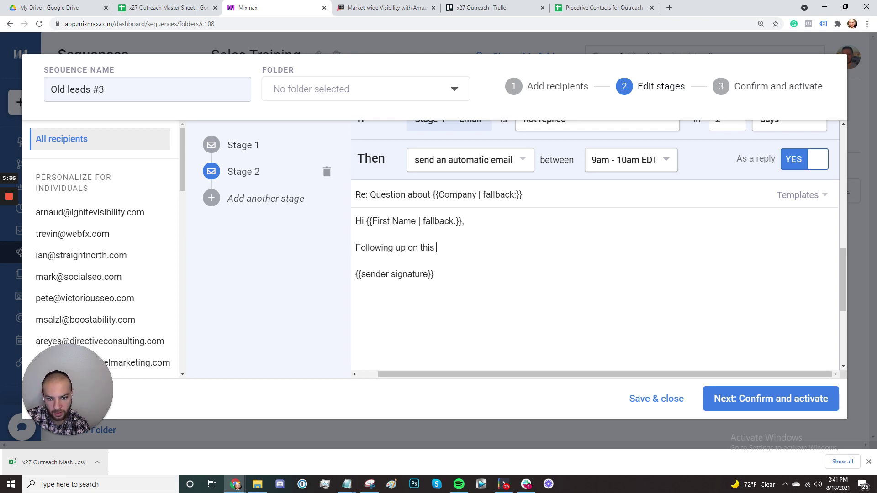
type("to make sure it wasn't burie")
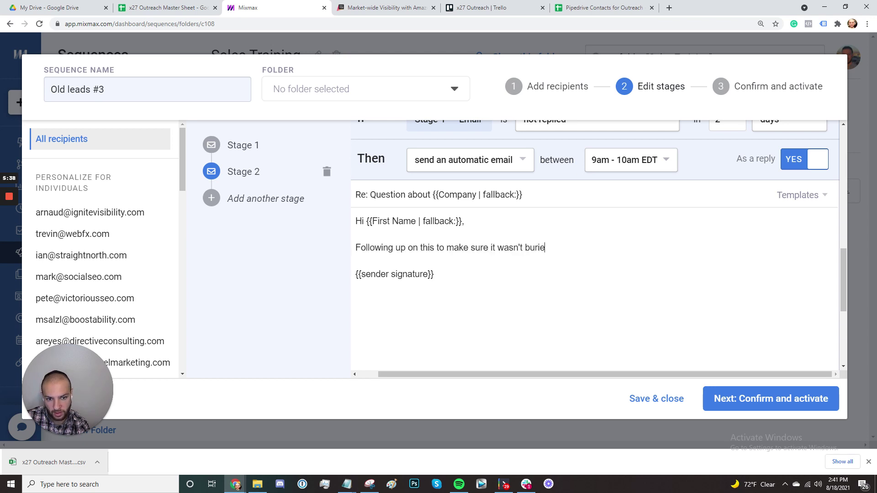
type("d because I know you're busy.")
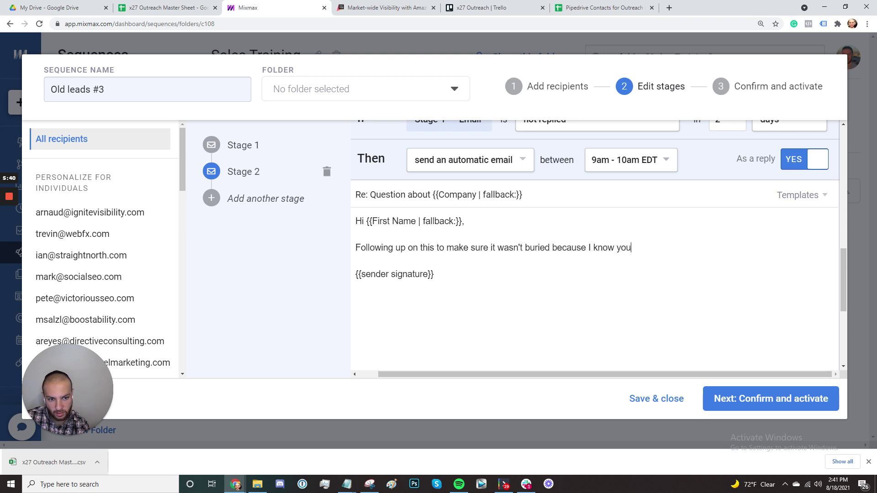
Step: Close the Stage 2 email with "Thanks," followed by the sender's first name on the line below
key("Return")
key("Return")
type("Thanks,")
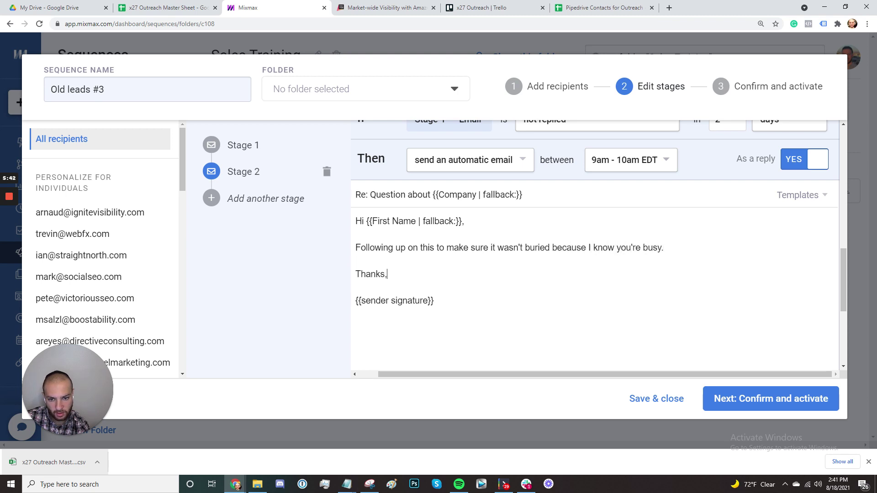
key("Return")
type("Jacob")
Step: Add a third stage that sends if the Stage 2 email is not replied to in 4 days
scroll(502, 274, "down", 5)
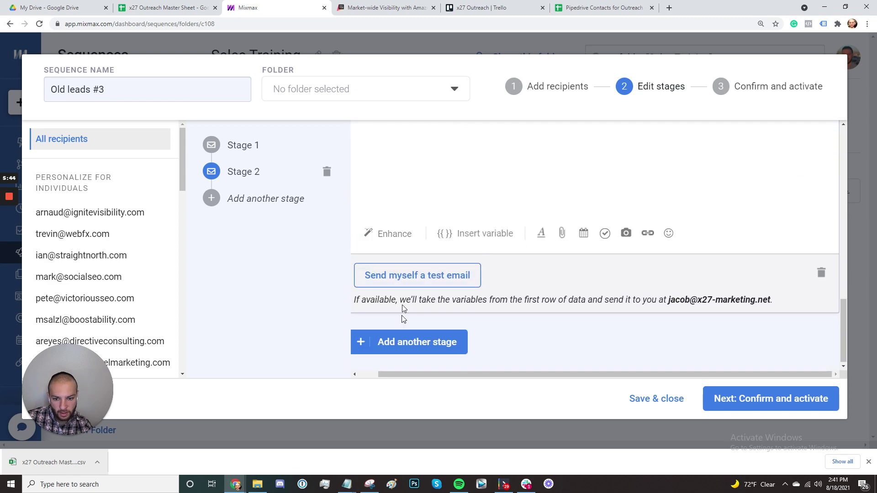
left_click(413, 276)
left_click(434, 253)
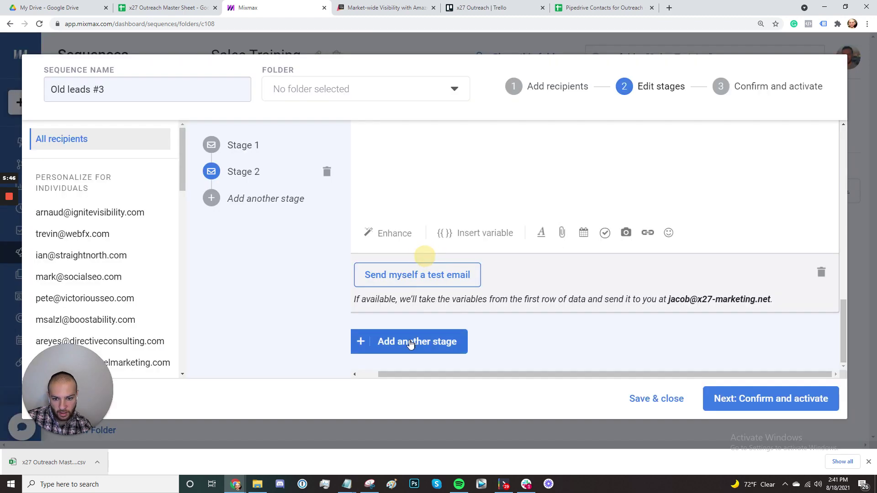
left_click(408, 342)
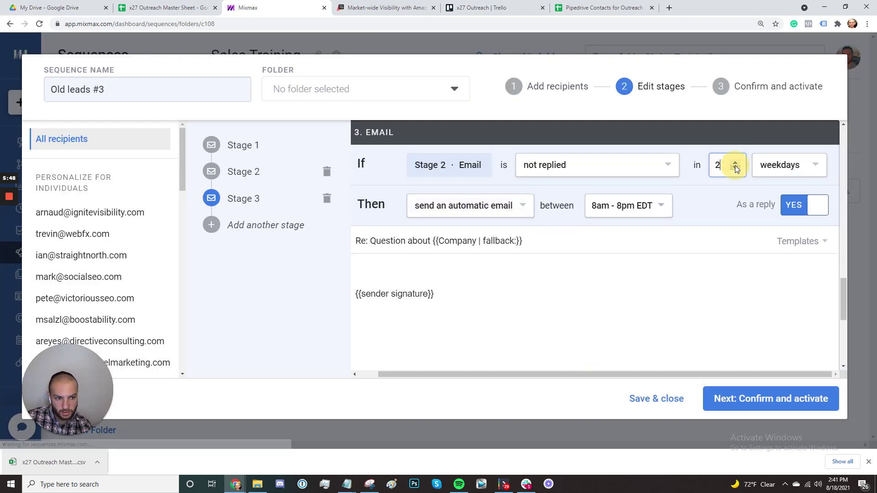
left_click(737, 162)
left_click(779, 170)
left_click(769, 213)
Step: Set the Stage 3 sending timeframe to start at 4pm and pause at 5pm, and save it
left_click(628, 206)
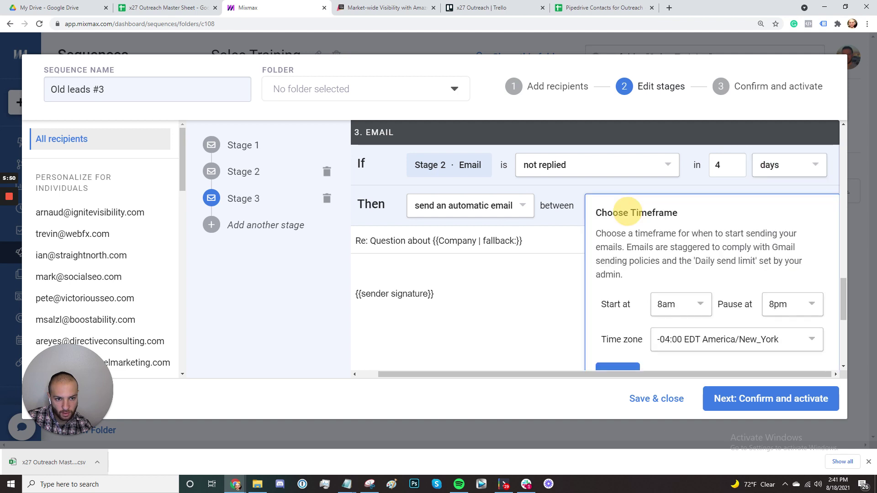
left_click(700, 304)
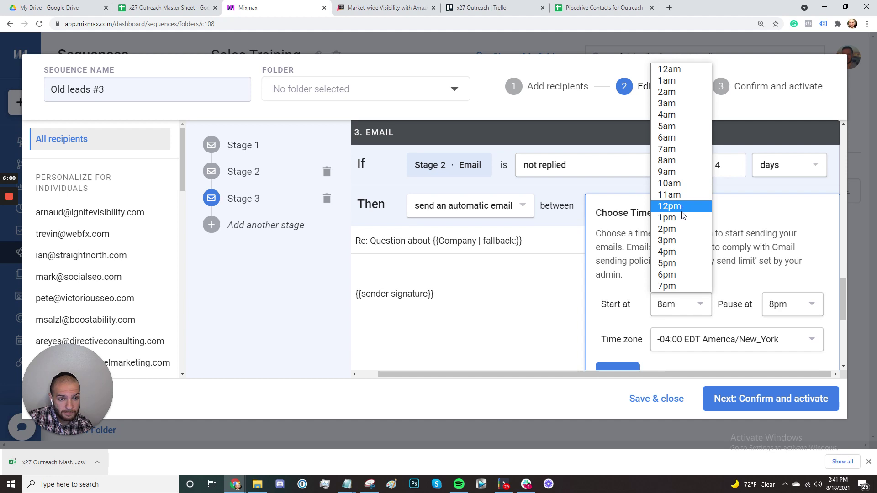
left_click(676, 252)
left_click(807, 307)
left_click(772, 324)
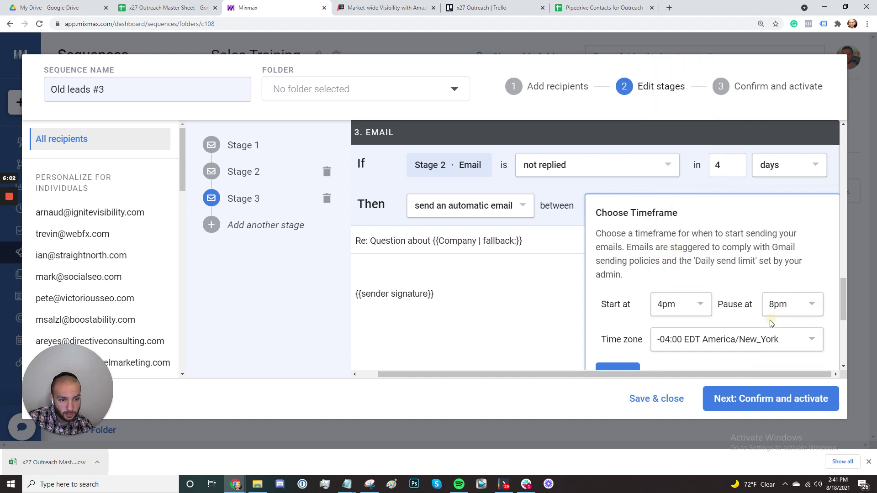
left_click(617, 369)
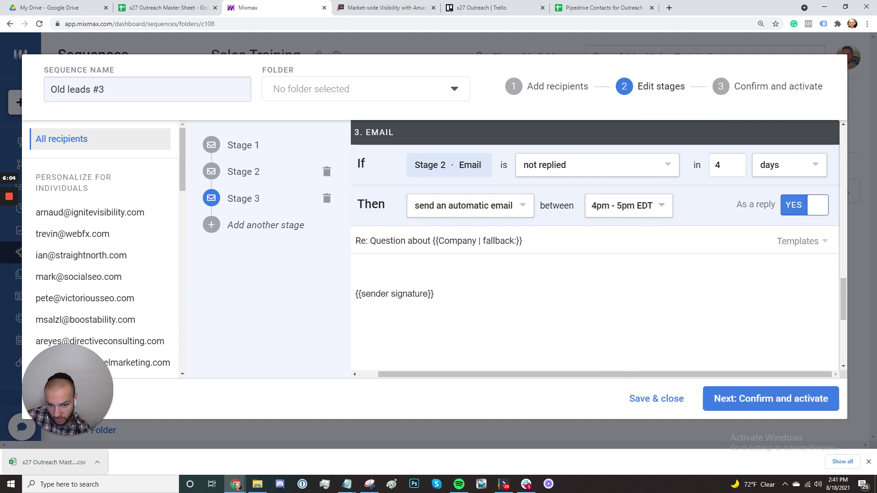
Step: Start the Stage 3 email with "Hey {{First Name}}, just had another big win with our sales training"
type("Hey {{F")
key("Return")
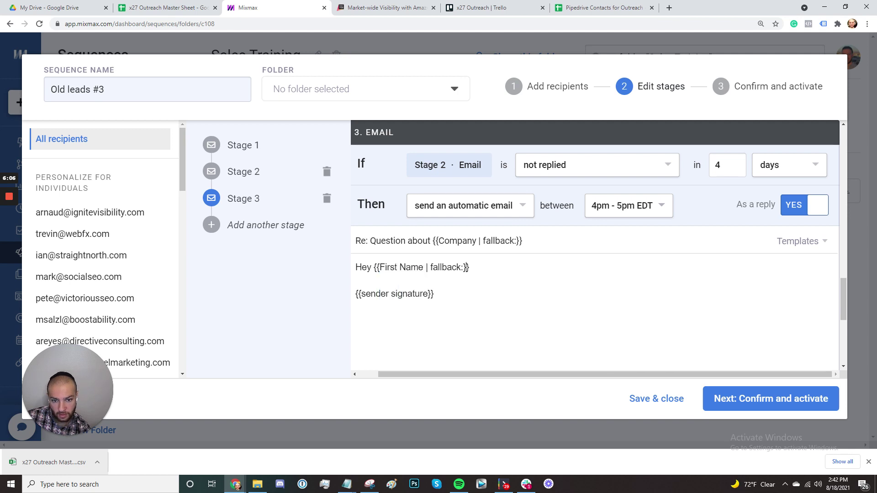
type(", just had")
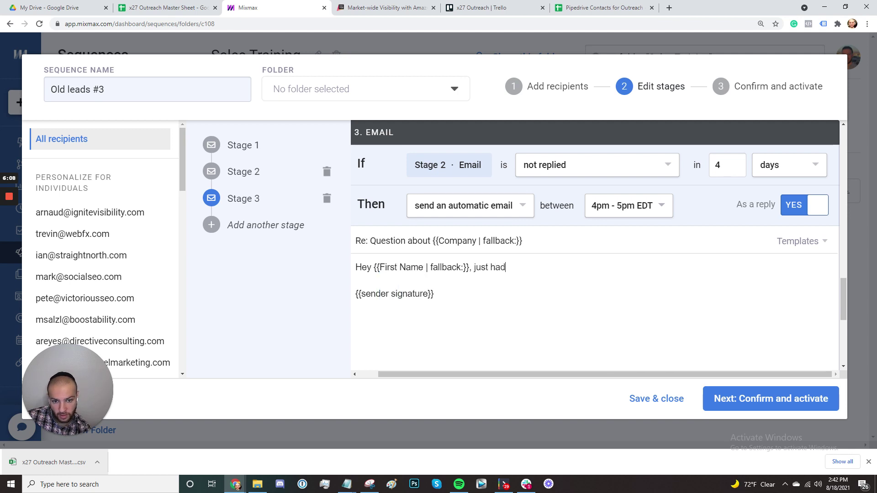
type(" another big win with our ")
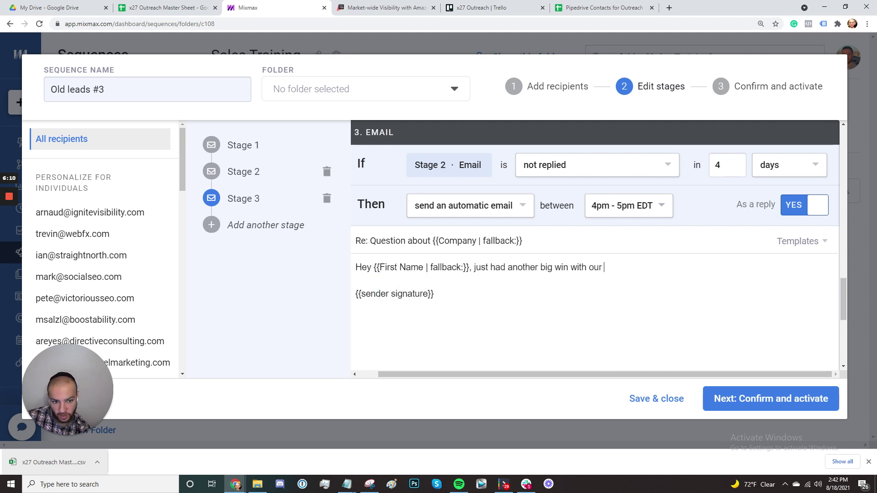
type("sales training")
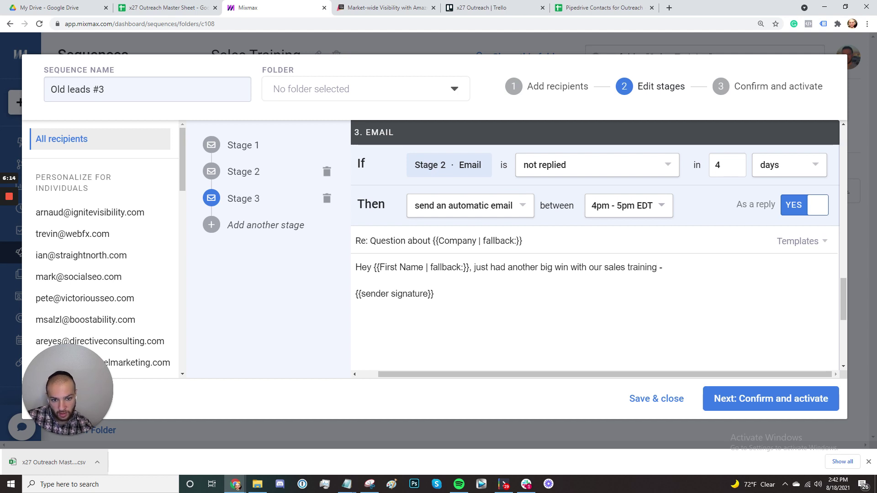
type(" -")
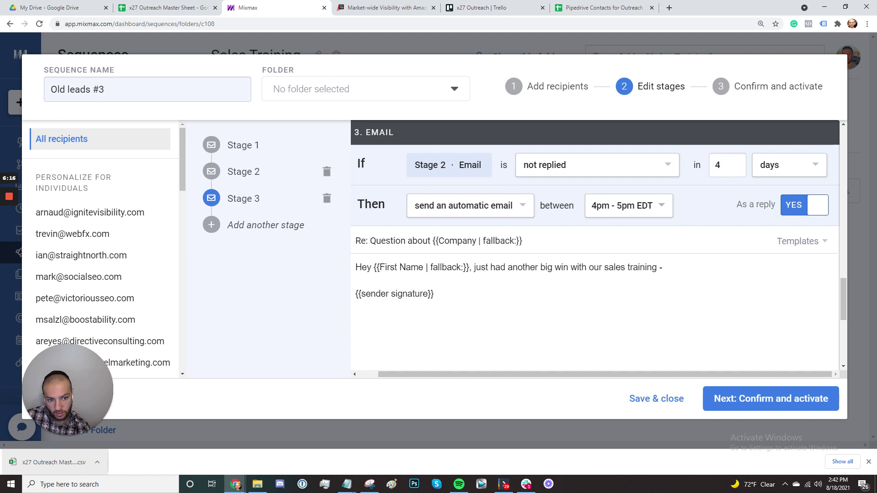
key("BackSpace")
key("BackSpace")
Step: Continue the Stage 3 opening sentence with ", would love to tell you about how a student managed to"
type(", would lov")
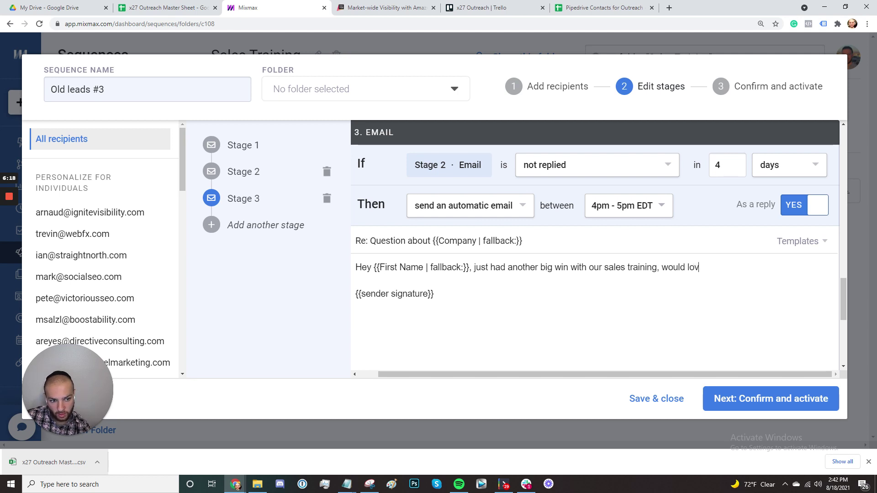
type("e to tell you about")
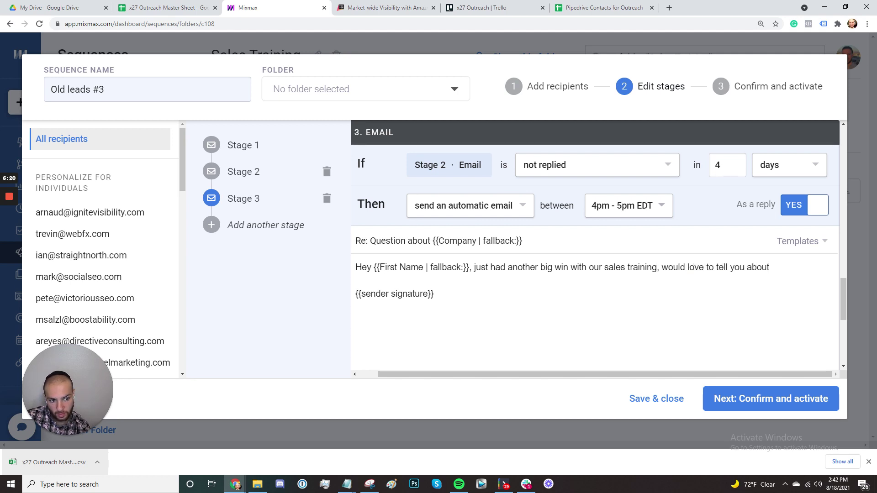
type(" how ")
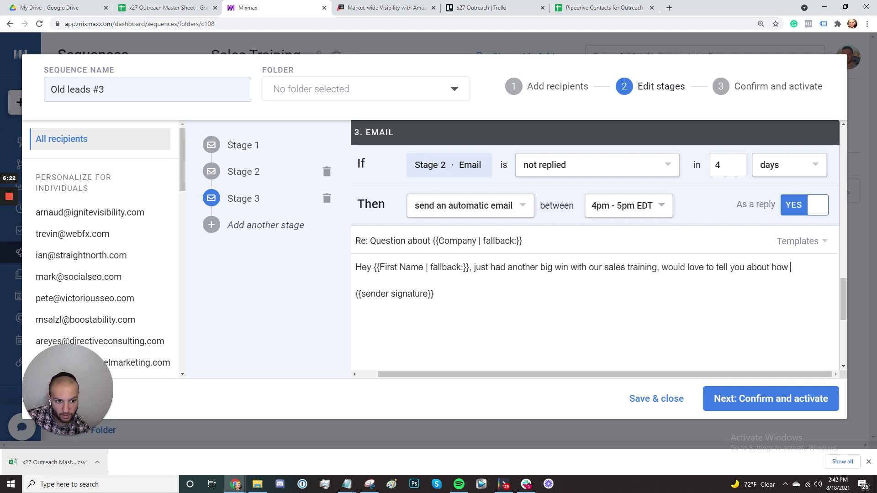
type("one")
key("BackSpace")
key("BackSpace")
type("a")
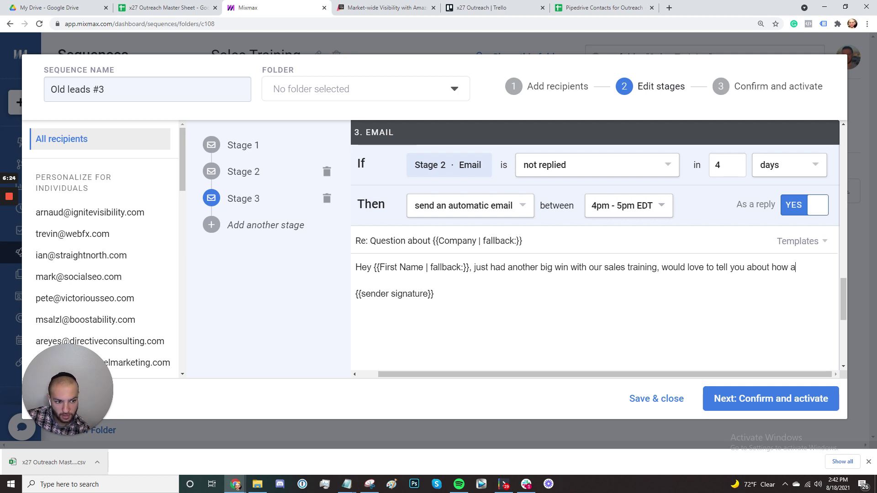
type(" student maanged to")
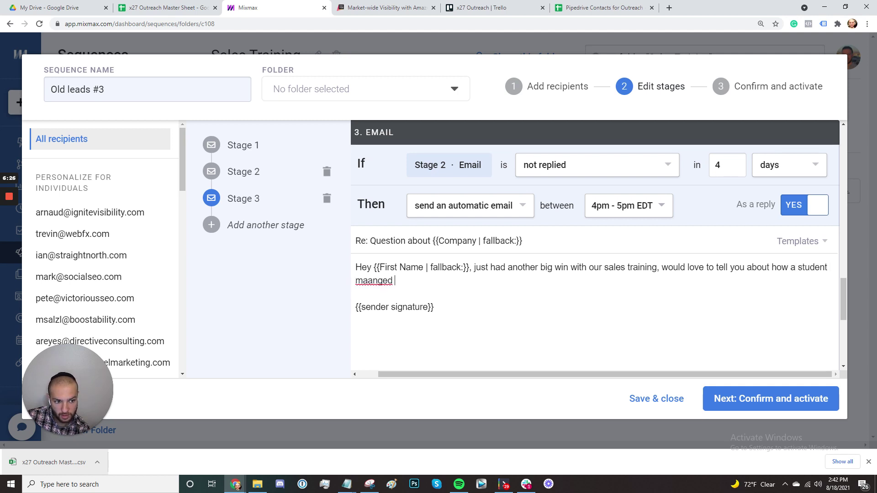
key("BackSpace")
key("BackSpace")
key("BackSpace")
key("BackSpace")
key("BackSpace")
key("BackSpace")
key("BackSpace")
key("BackSpace")
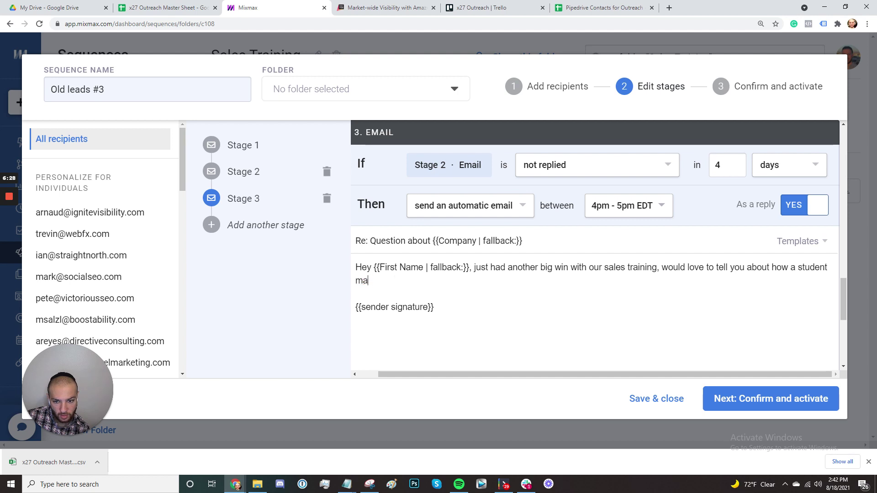
type("naged to")
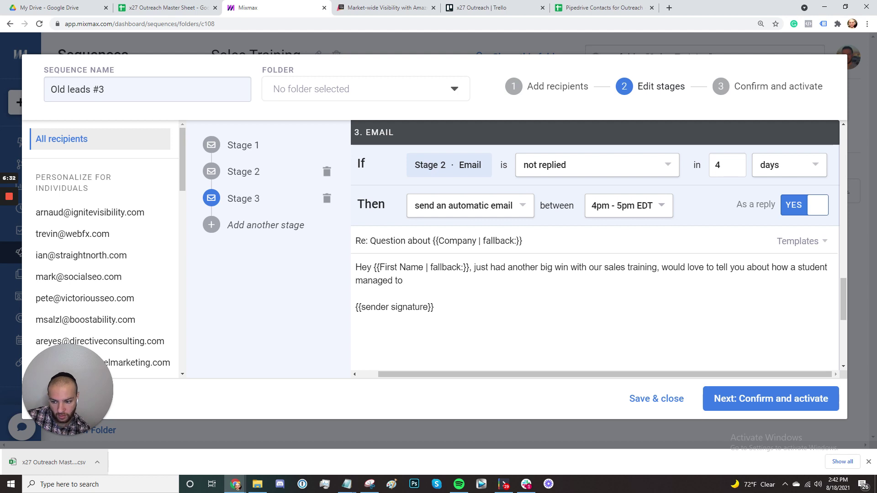
Step: Extend the Stage 3 sentence with "increase their average deal size from $12k to over 6-figures"
type(" increase the")
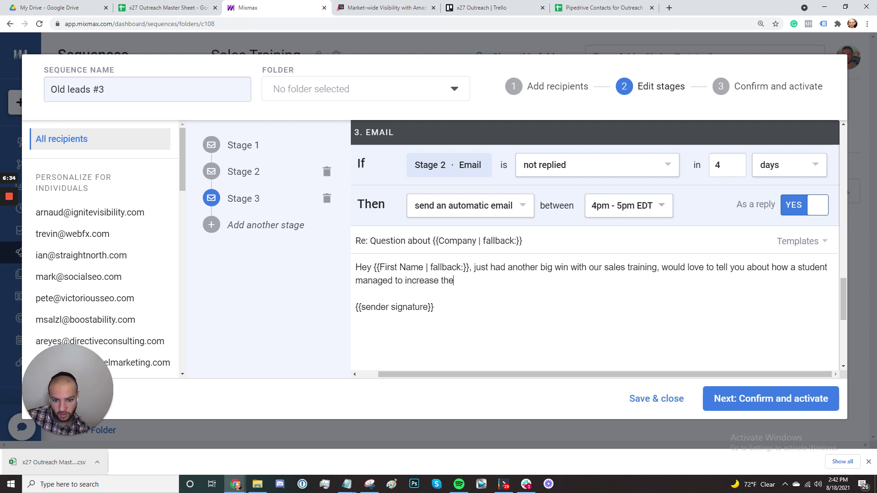
type("ir average deal size from")
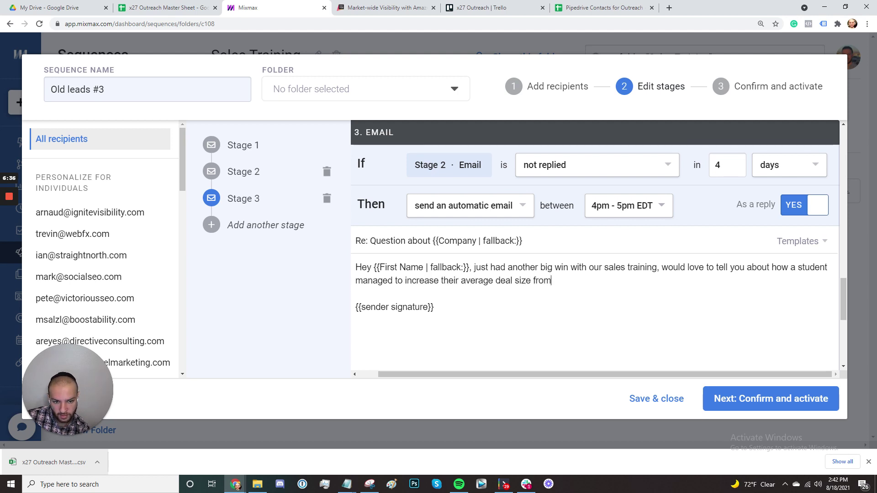
type(" $12k to $")
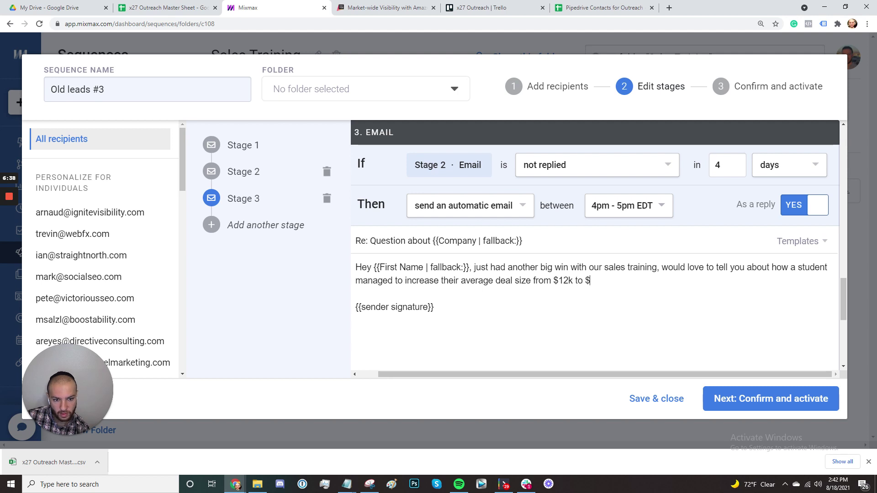
type("80k within")
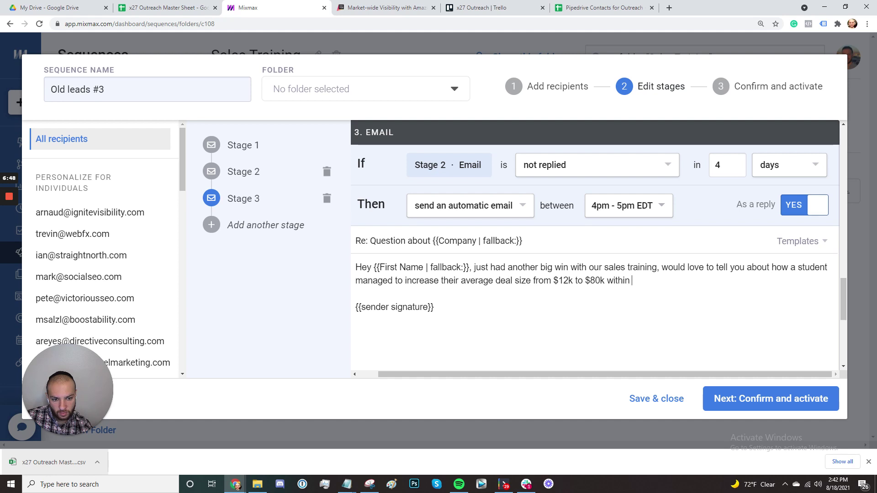
left_click_drag(585, 280, 675, 274)
key("BackSpace")
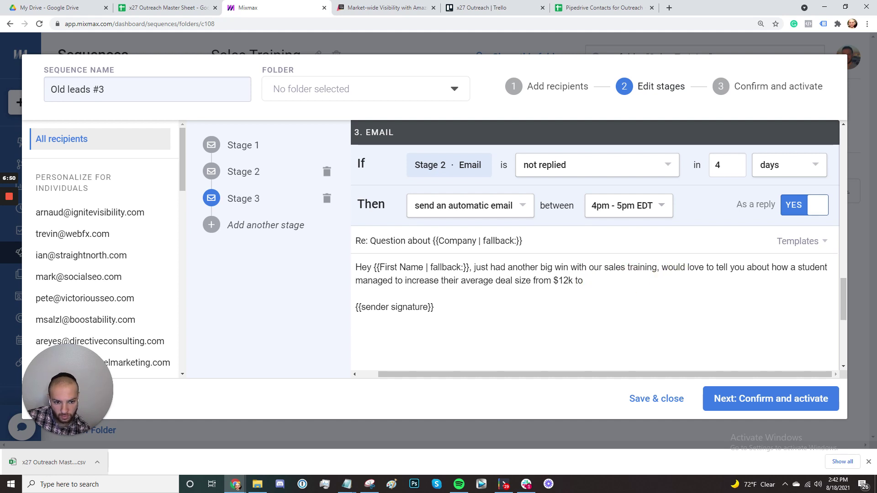
type("over 6-figures within")
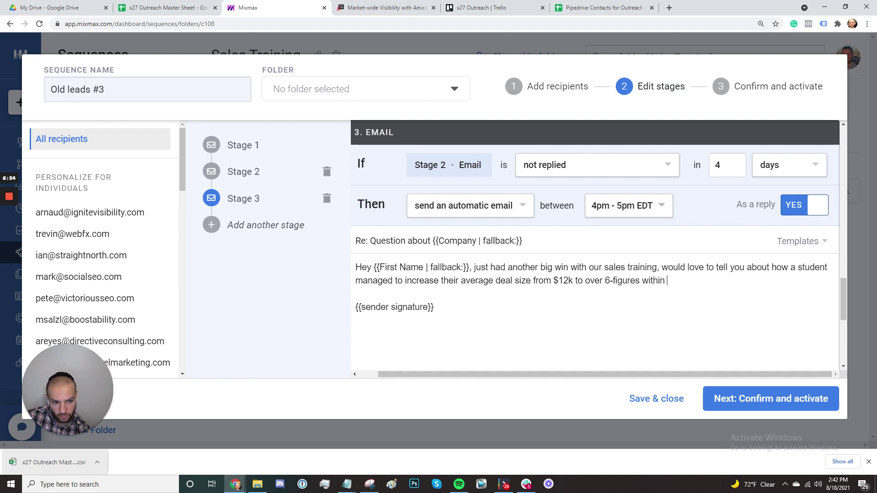
Step: End the Stage 3 opening sentence with "in four months."
type(" four months of worki")
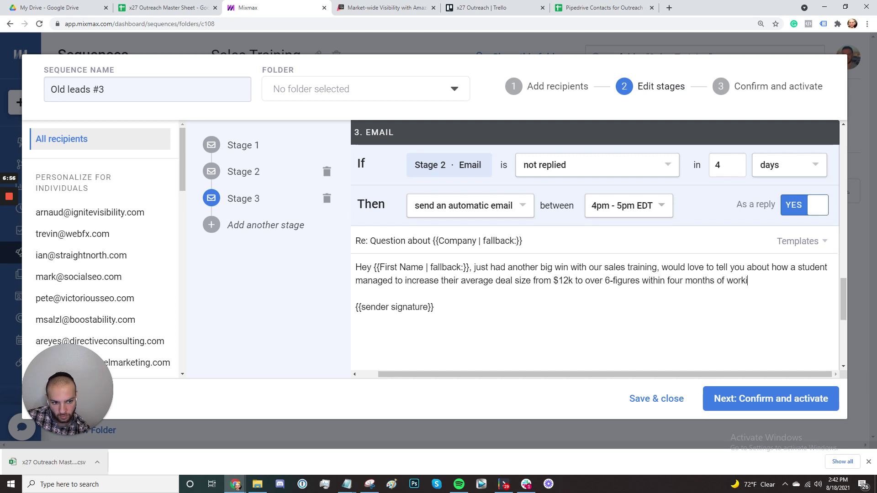
type("ng with")
key("BackSpace")
key("BackSpace")
key("BackSpace")
key("BackSpace")
key("BackSpace")
key("BackSpace")
key("BackSpace")
key("BackSpace")
key("BackSpace")
key("BackSpace")
key("BackSpace")
key("BackSpace")
key("BackSpace")
key("BackSpace")
key("BackSpace")
key("BackSpace")
key("BackSpace")
key("BackSpace")
key("BackSpace")
key("BackSpace")
type("four m")
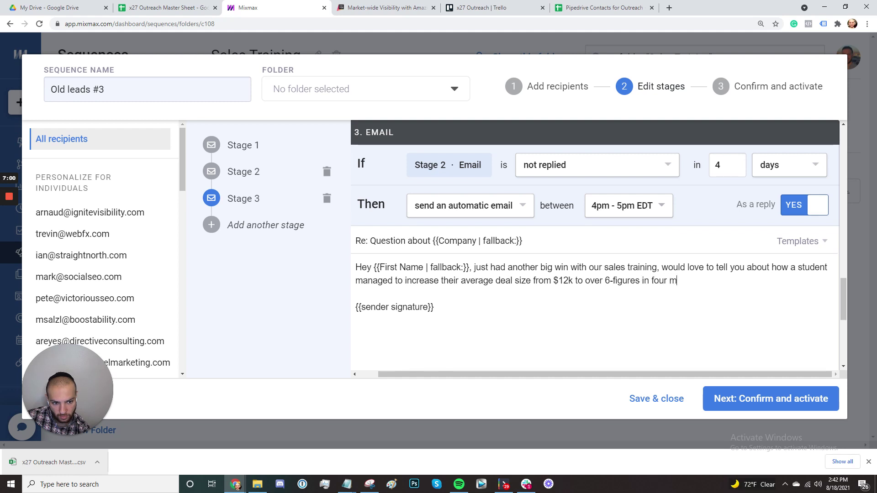
type("onths.")
Step: Add a separate Stage 3 paragraph reading "What time works for you to chat? Happy to send a few times as well."
key("Return")
key("Return")
type("What time ")
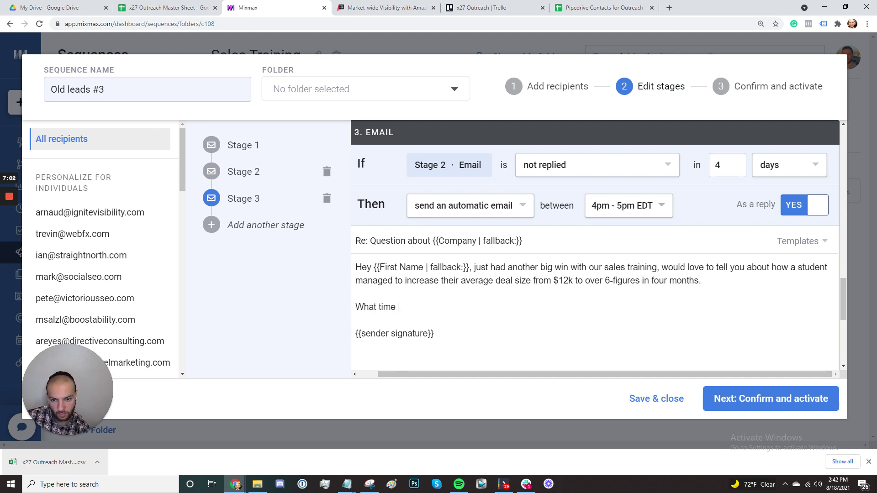
type("works for you to chat? Ha")
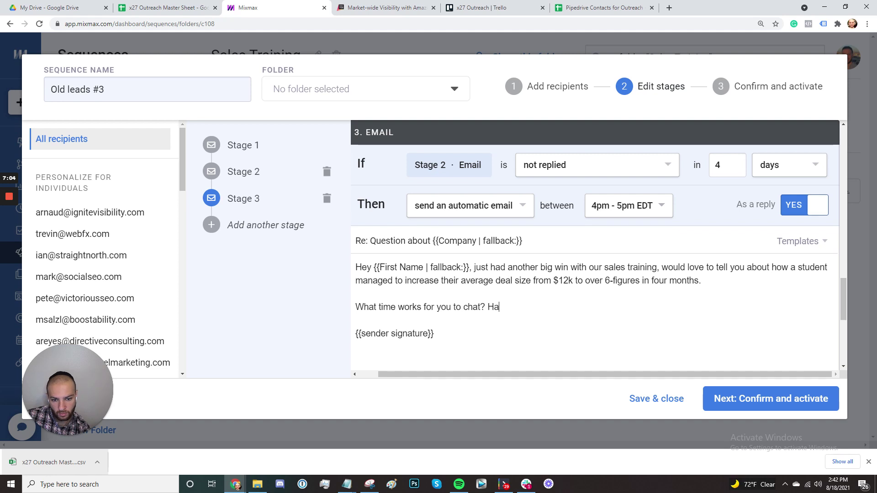
type("ppy to send a f")
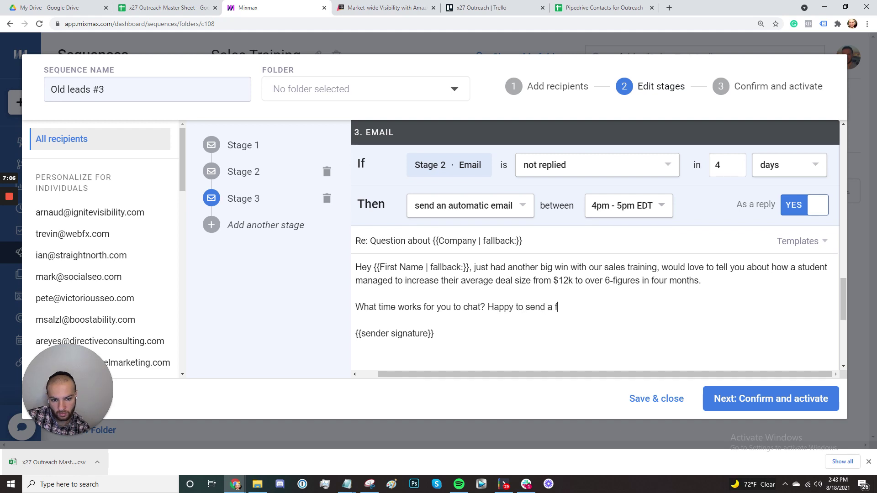
type("ew times as well.")
Step: Sign off the Stage 3 email with "Thanks," and the sender's first name, separated from the message by a blank line
key("Return")
key("Return")
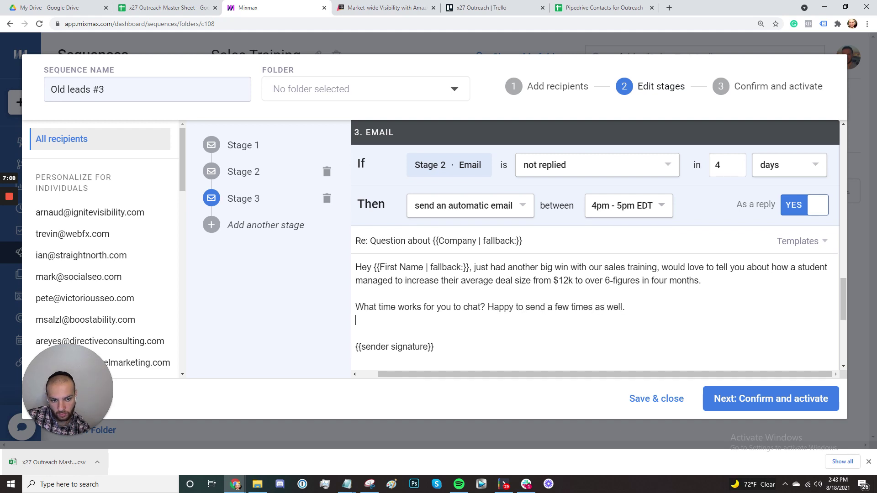
type("Thanks,")
key("Return")
type("Jacob")
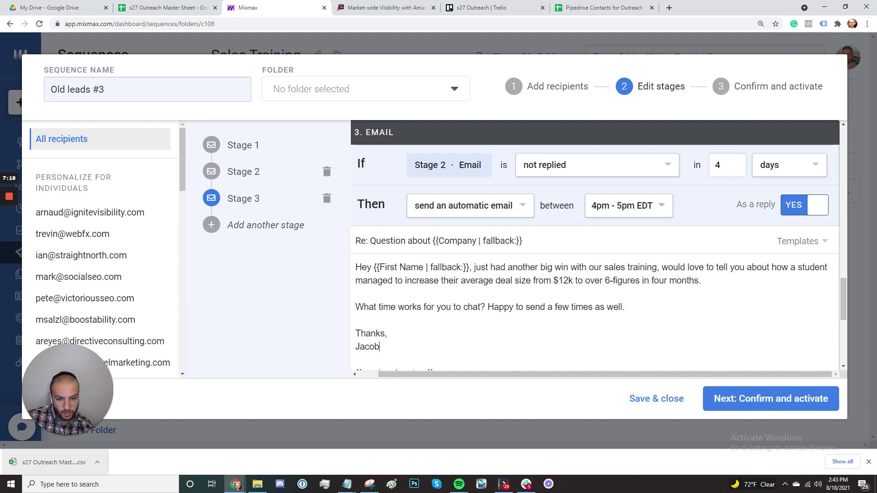
Step: Add a fourth email stage that triggers when Stage 3 is not replied to in 5 days
scroll(598, 247, "down", 1)
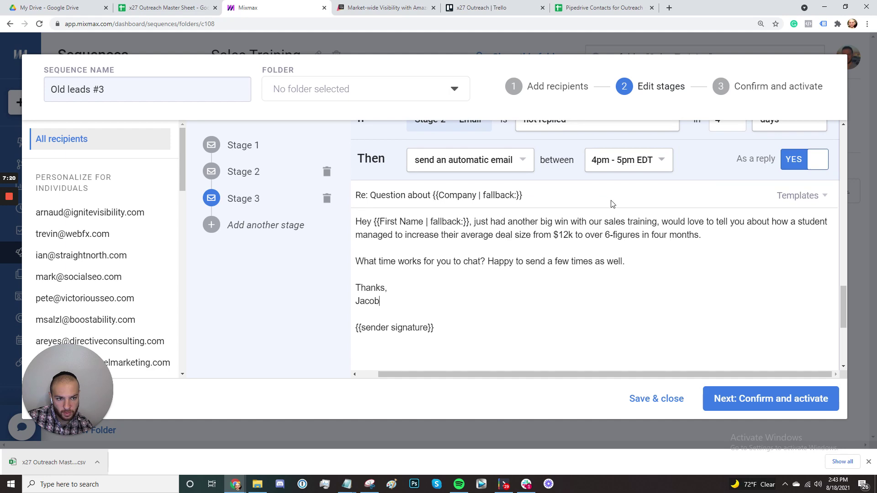
scroll(625, 219, "up", 1)
scroll(638, 233, "down", 5)
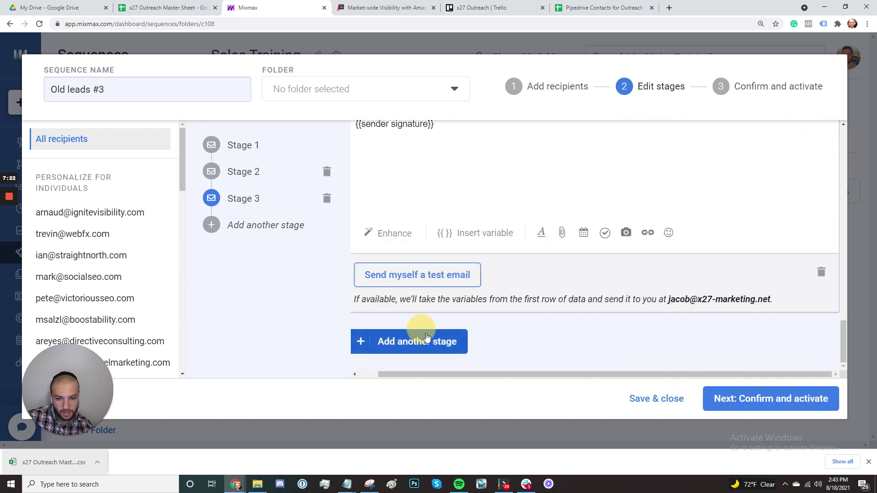
left_click(426, 338)
left_click(736, 161)
left_click(735, 161)
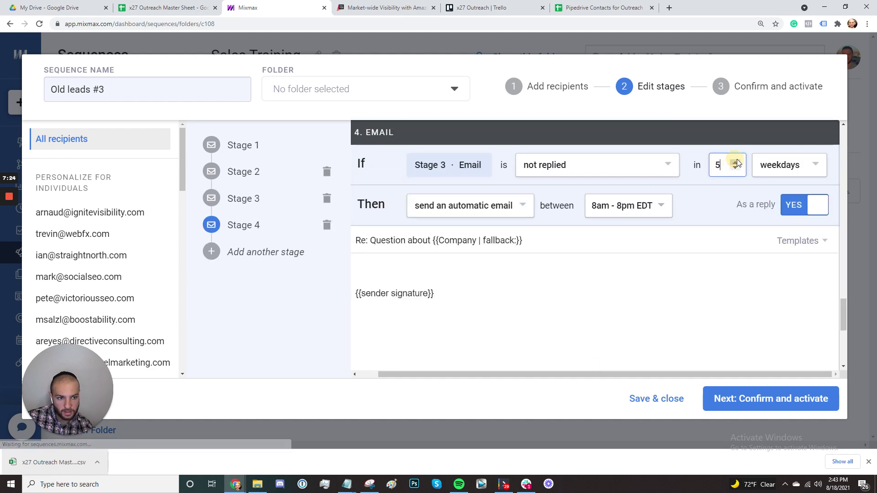
left_click(789, 164)
left_click(768, 212)
Step: Set the Stage 4 sending timeframe to 12pm - 1pm EDT
left_click(629, 206)
left_click(690, 305)
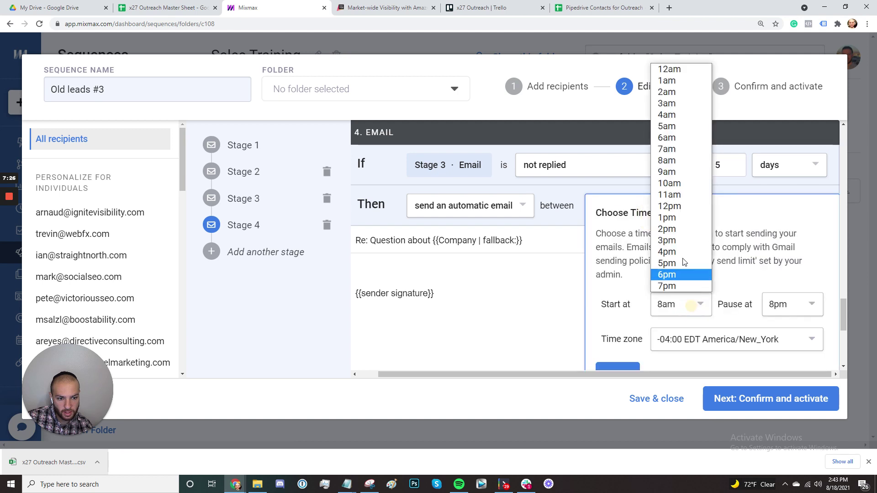
left_click(670, 206)
left_click(786, 304)
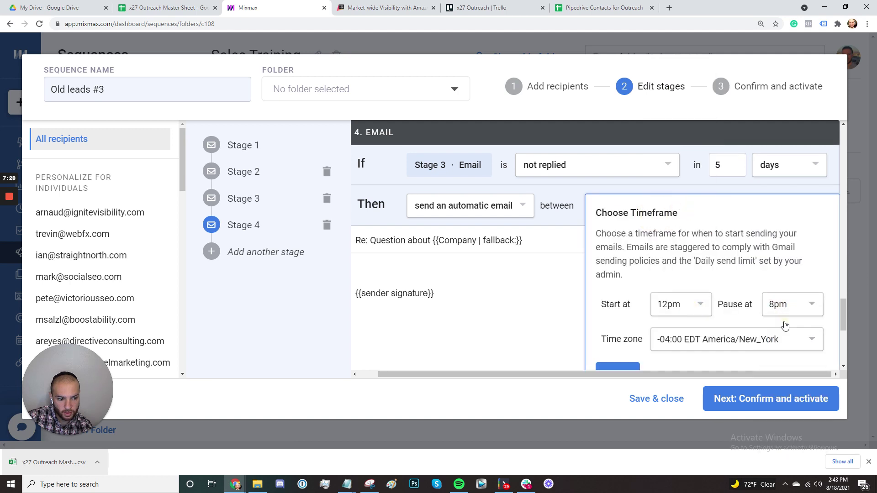
left_click(617, 364)
Step: Start the Stage 4 email with "Hey {{First Name | fallback:}}, seems like improving your sales team"
left_click(460, 267)
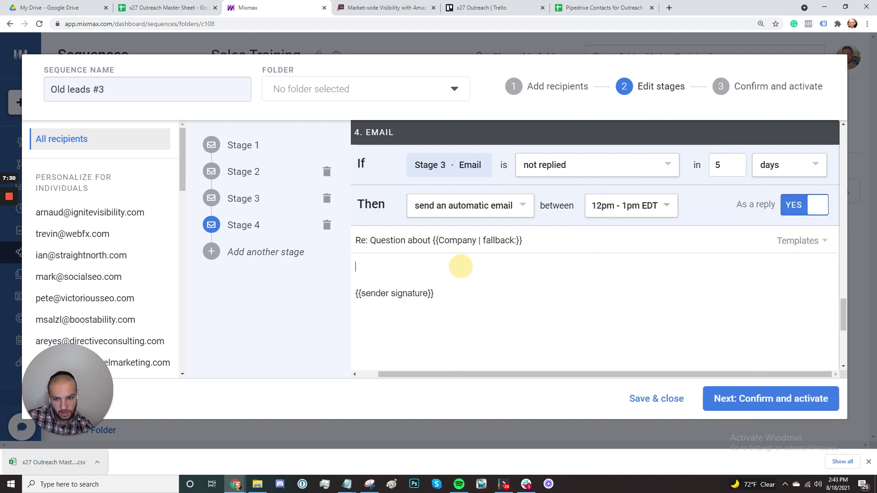
type("Hey {{First")
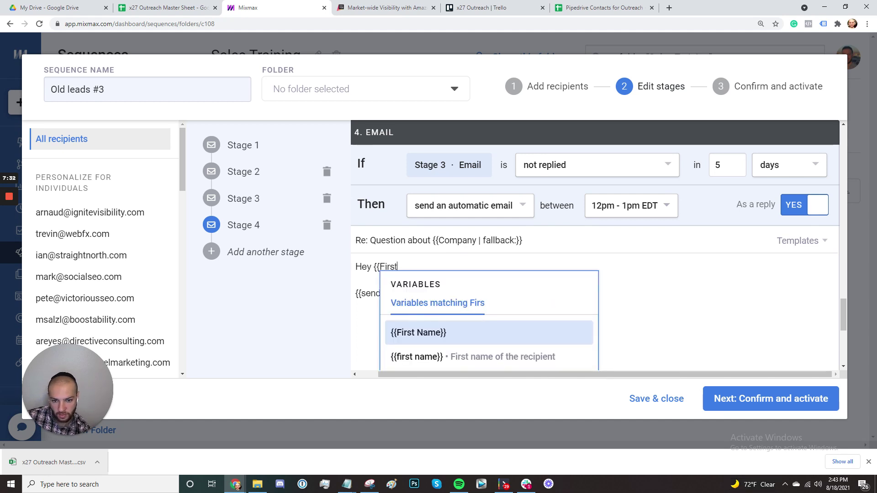
key("Return")
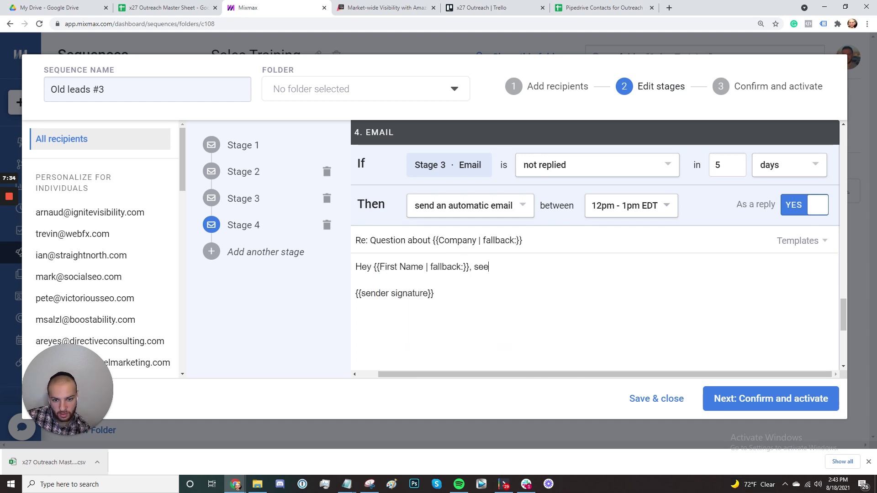
type(", seems like increasin")
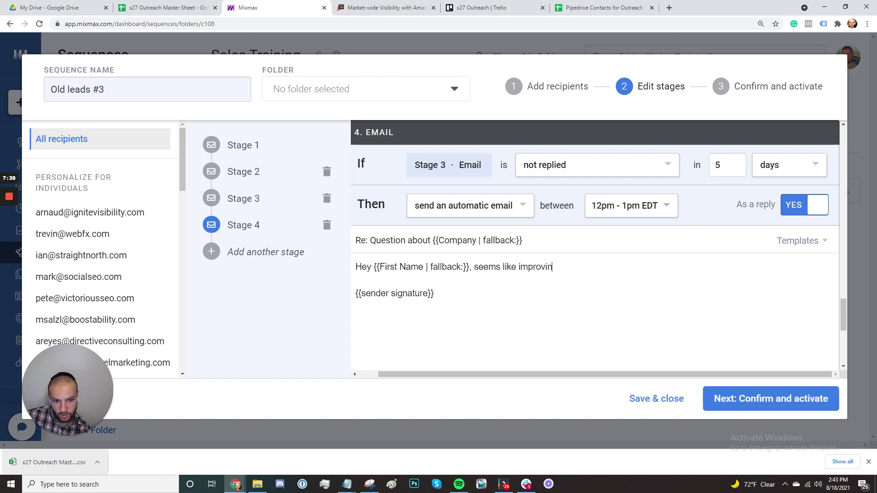
type("team")
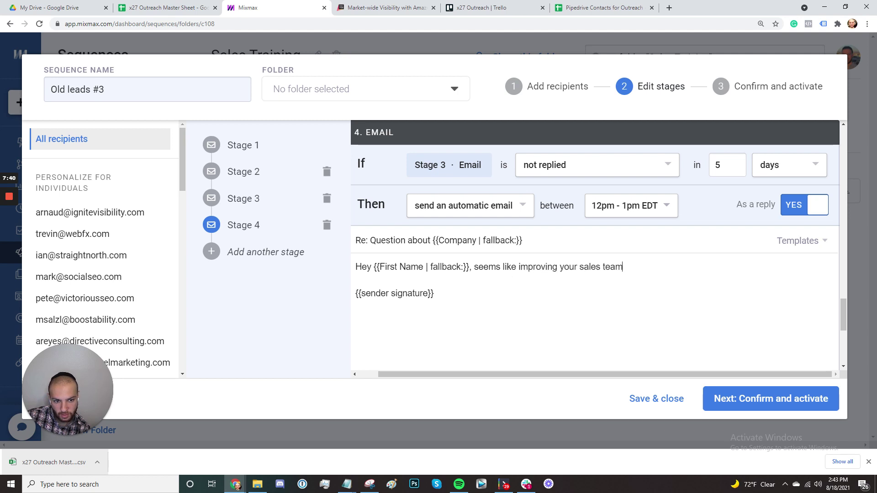
type("'s close")
key("BackSpace")
key("BackSpace")
key("BackSpace")
key("BackSpace")
key("BackSpace")
key("BackSpace")
key("BackSpace")
key("BackSpace")
key("BackSpace")
key("BackSpace")
key("BackSpace")
Step: Continue the Stage 4 sentence so it reads "team's success isn't a priority for you right now - if"
type("m's")
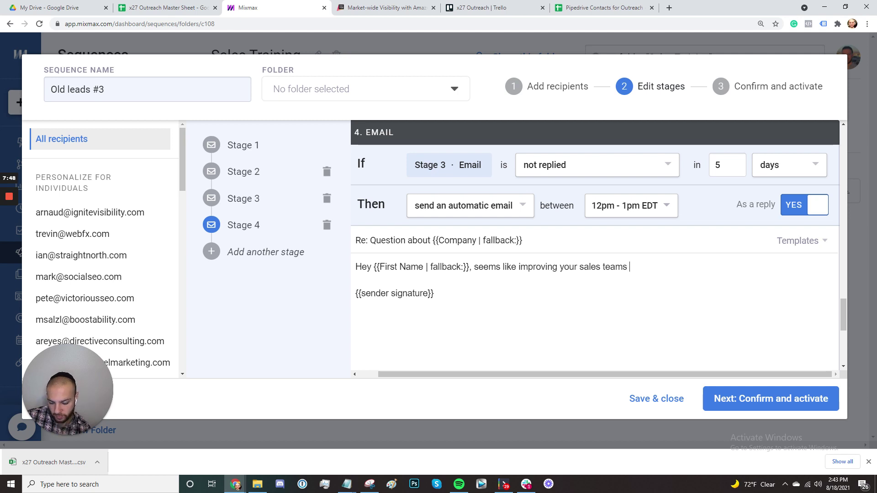
type(" success isn't a priority ")
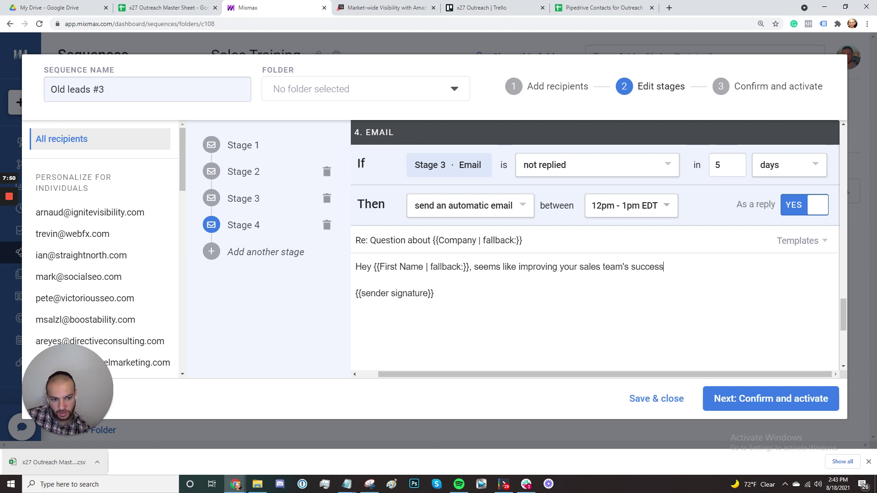
type("for you")
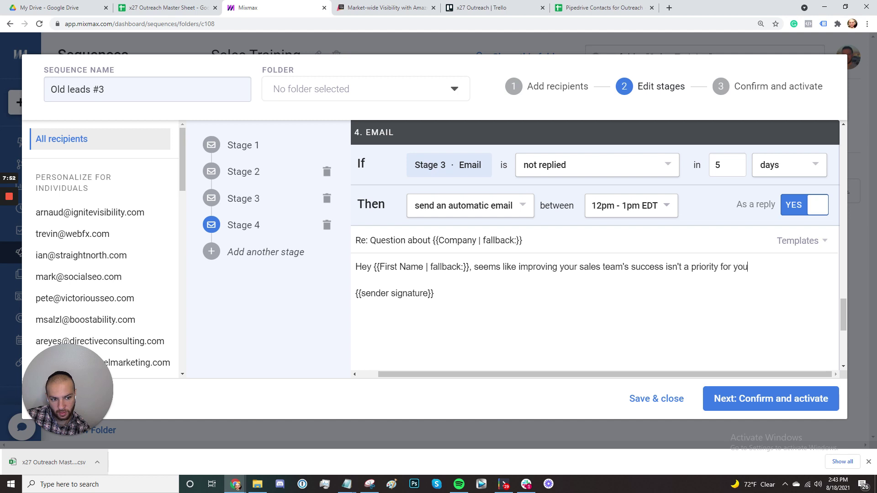
type(" right now - if ")
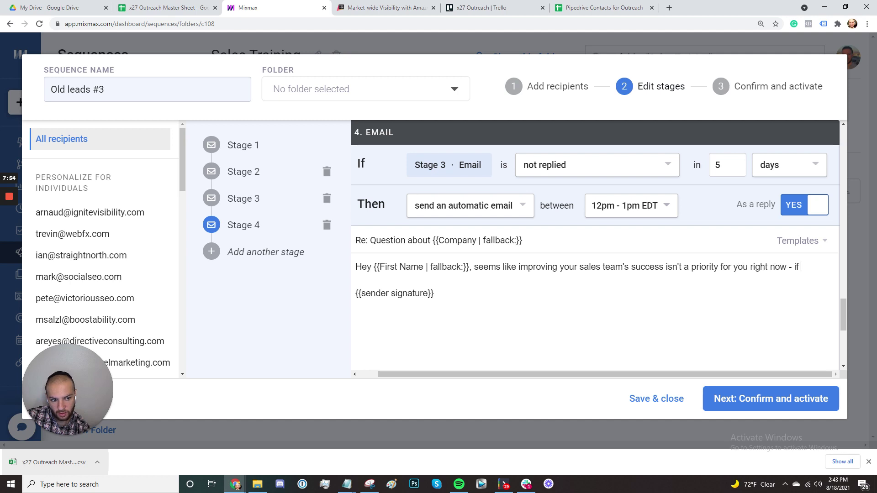
Step: Finish the Stage 4 sentence with "that changes please let me know, would love to help."
type("that changes p")
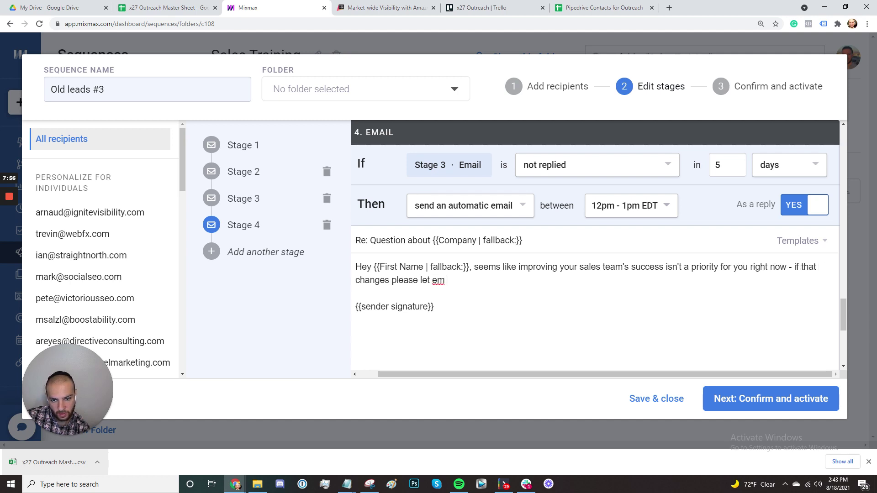
type("lease let me know, wou")
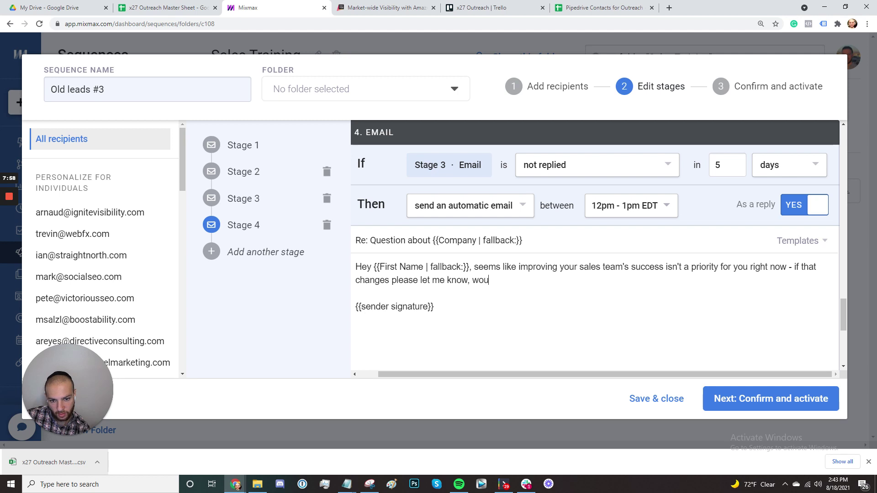
type("ld love to hel")
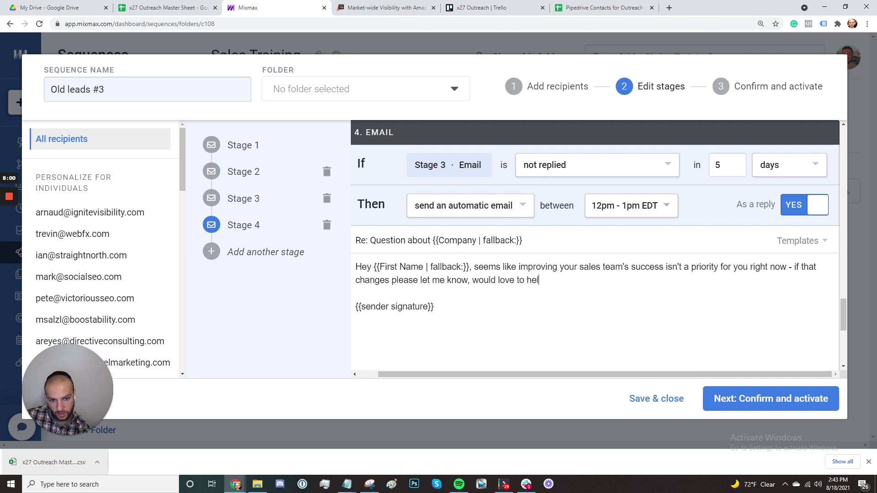
type("p.")
Step: Sign off the Stage 4 email with "Thanks," and the sender's first name, after a blank line
key("Return")
key("Return")
type("Thanks,")
key("Return")
type("Jac")
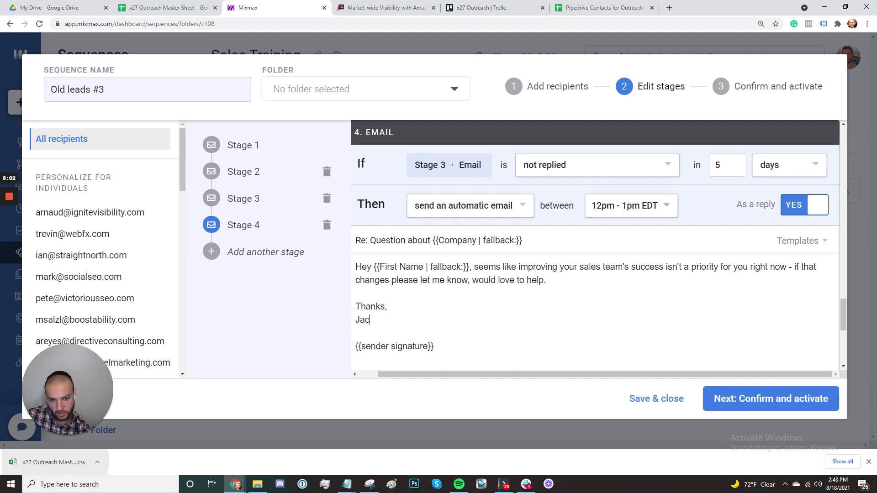
Step: Insert "with sales training" after "success" in the Stage 4 opening sentence
type(" with sales traini")
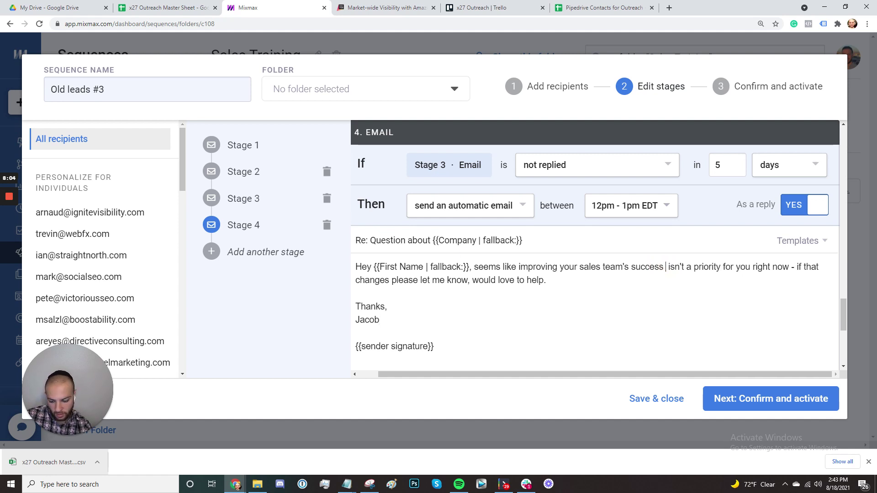
type("ng")
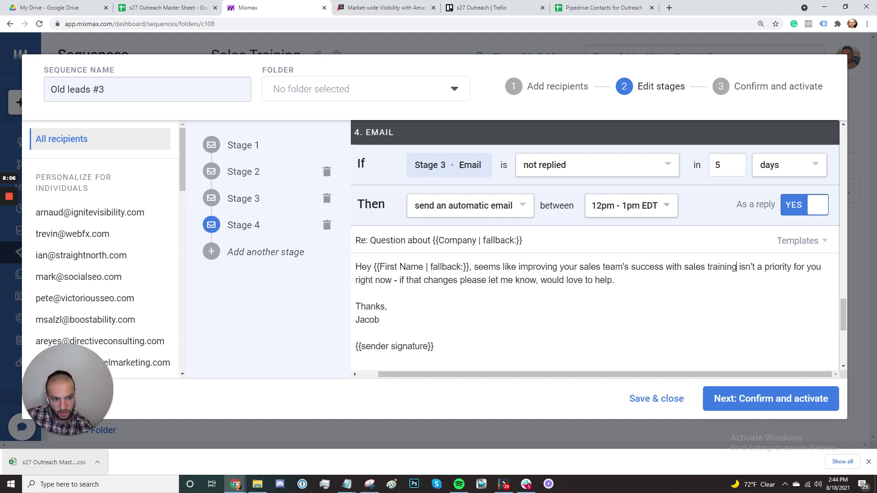
left_click(577, 290)
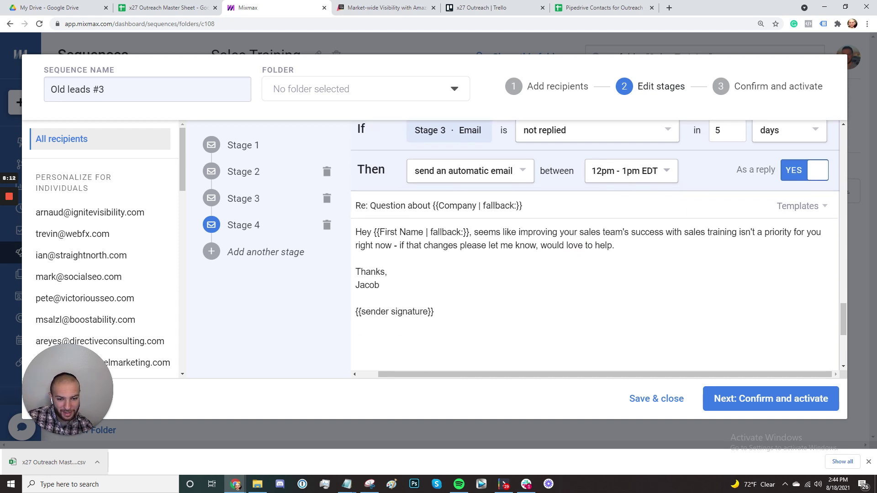
Step: Send yourself a test of the Stage 3 email and dismiss the confirmation
scroll(655, 253, "down", 2)
scroll(595, 247, "up", 2)
scroll(595, 246, "down", 1)
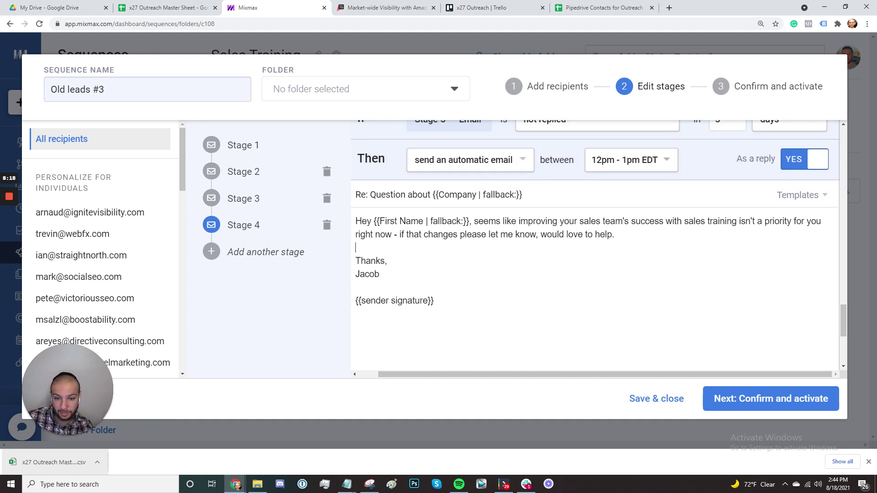
scroll(594, 246, "down", 4)
scroll(567, 190, "up", 3)
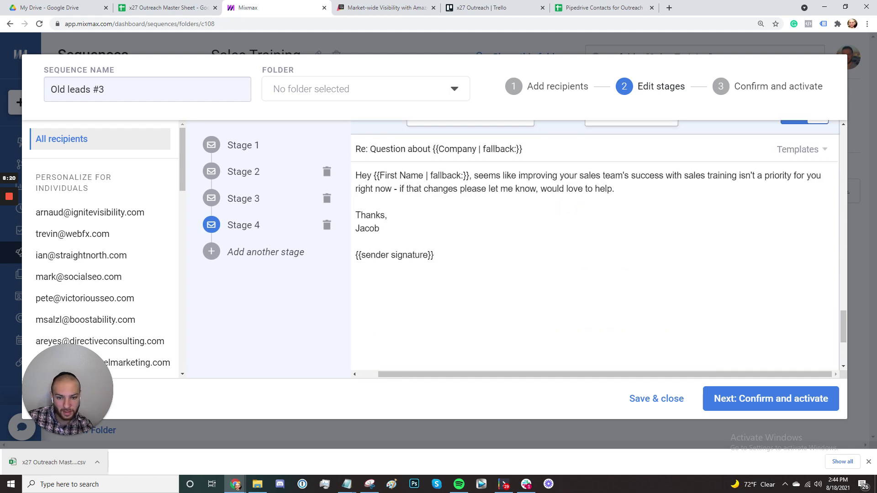
scroll(429, 219, "down", 3)
left_click(429, 208)
left_click(434, 252)
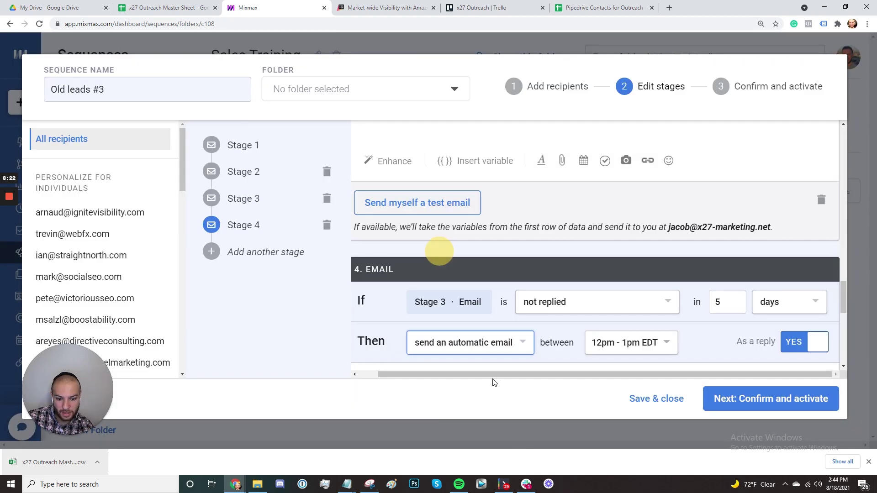
Step: Send yourself a test of the Stage 4 email and dismiss the confirmation
scroll(429, 338, "down", 5)
left_click(416, 274)
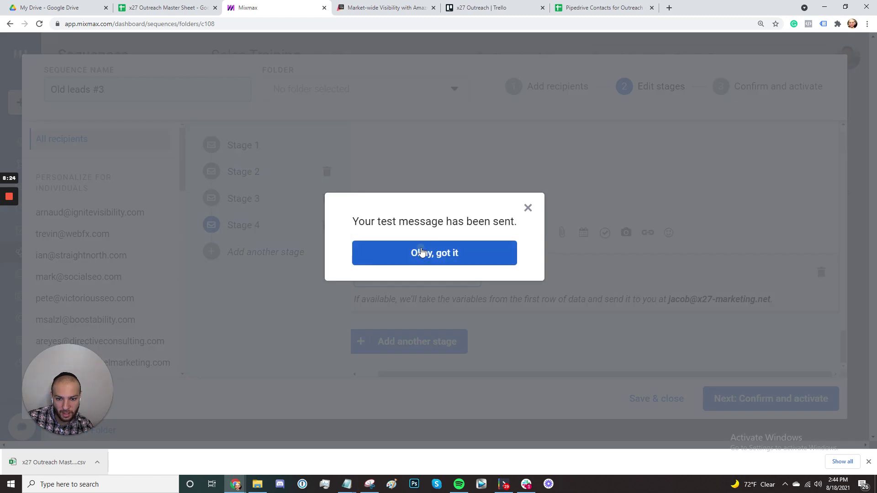
left_click(421, 253)
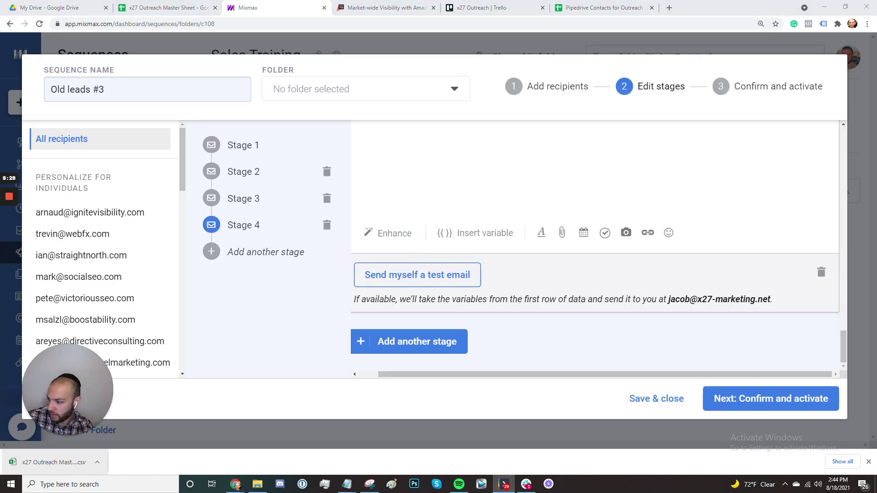
Step: Switch to the Gmail inbox that receives the test emails and refresh it
left_click_drag(0, 63, 243, 63)
double_click(242, 63)
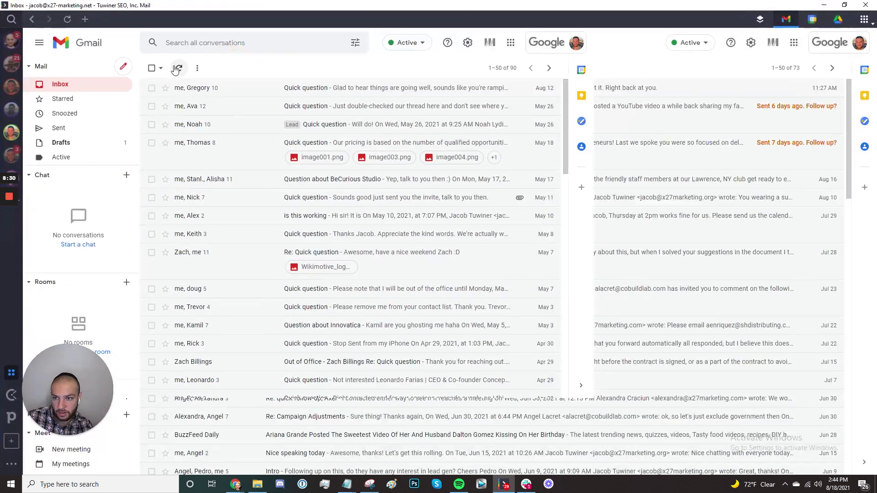
left_click(177, 67)
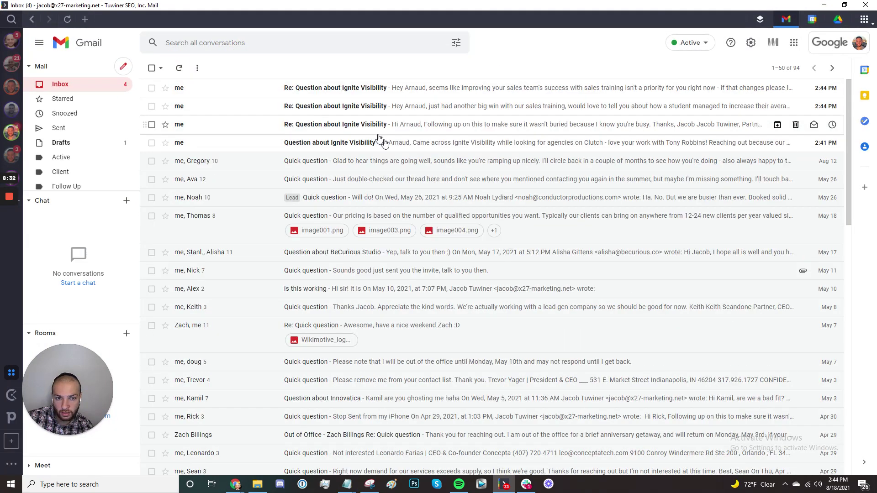
Step: Open the first-stage test email "Question about Ignite Visibility" and review its personalized opening line and sales pitch
left_click(392, 149)
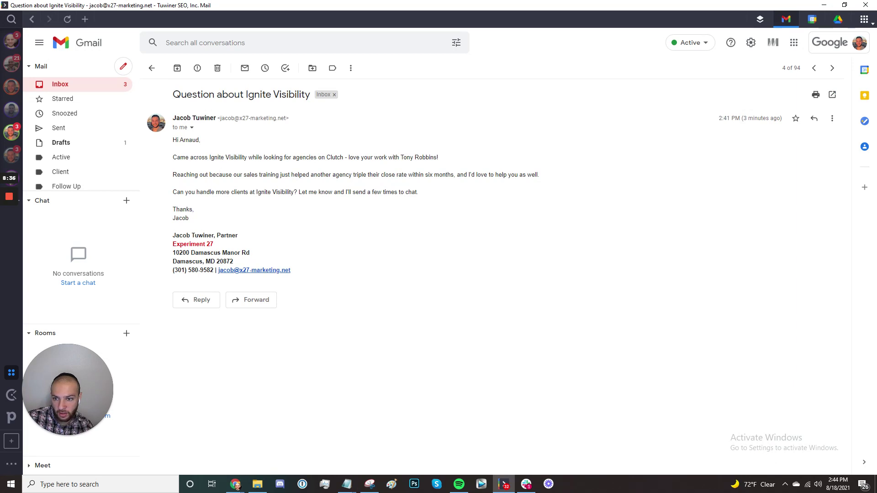
left_click_drag(173, 157, 440, 158)
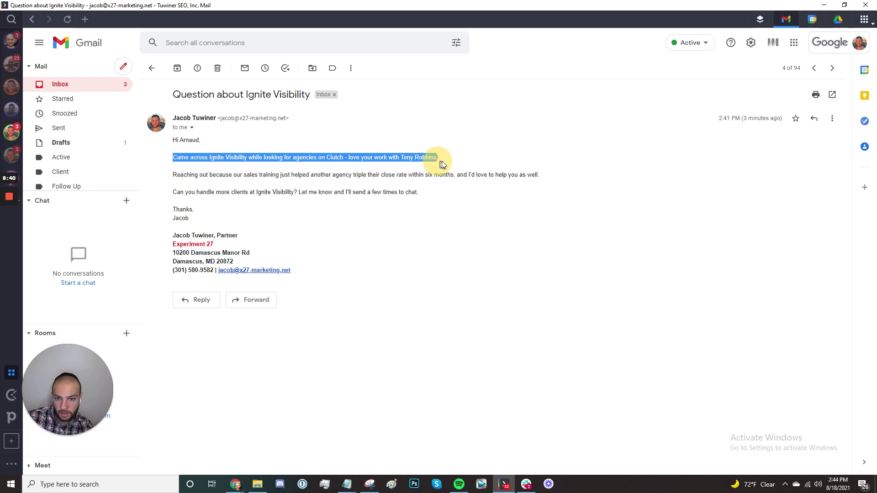
left_click(442, 160)
left_click_drag(174, 175, 539, 185)
left_click(461, 195)
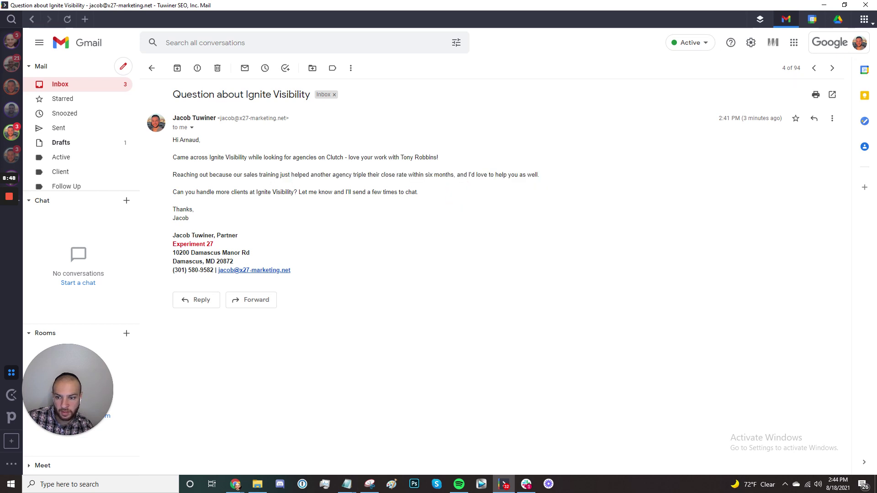
Step: Return to the inbox and review the second-stage follow-up test email
left_click(110, 85)
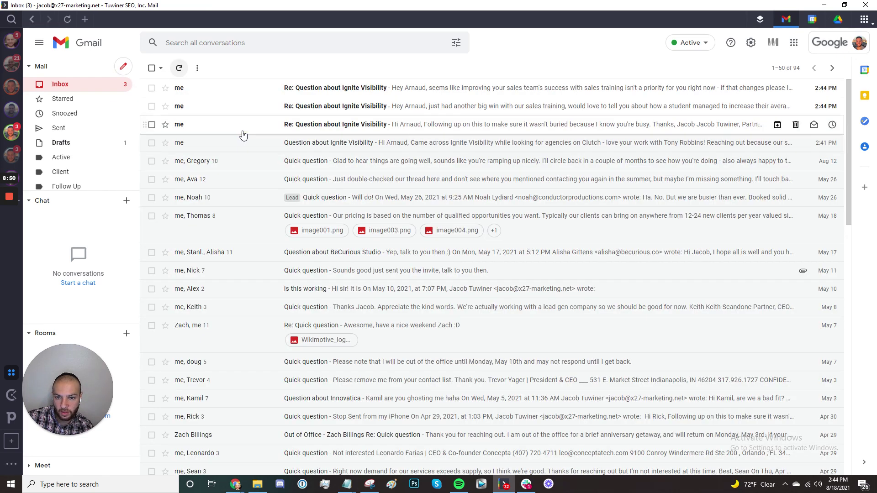
left_click(243, 133)
left_click_drag(183, 157, 355, 157)
left_click(392, 159)
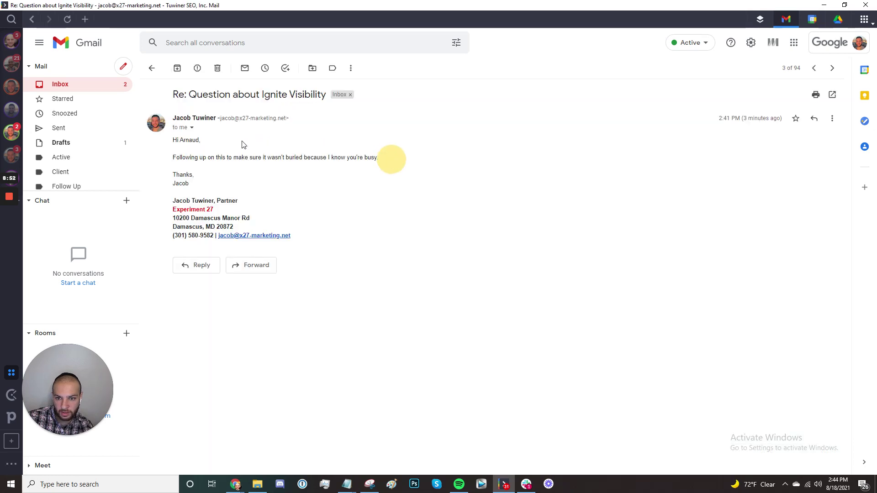
Step: Open the third-stage test email from the inbox and review its sentence about the student's average deal size
left_click(117, 88)
left_click(319, 117)
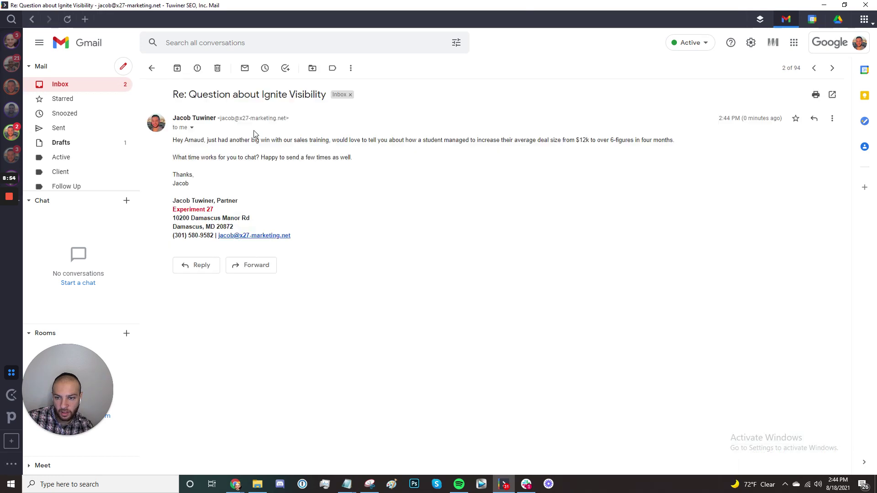
left_click_drag(200, 140, 470, 141)
left_click(672, 141)
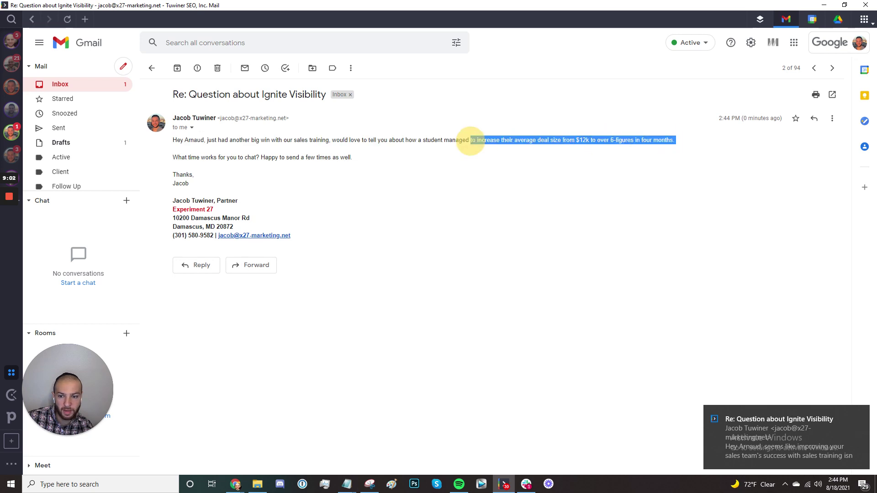
Step: Return to the inbox, open the fourth-stage test email and review its closing line about sales training not being a priority
left_click(470, 140)
left_click(97, 86)
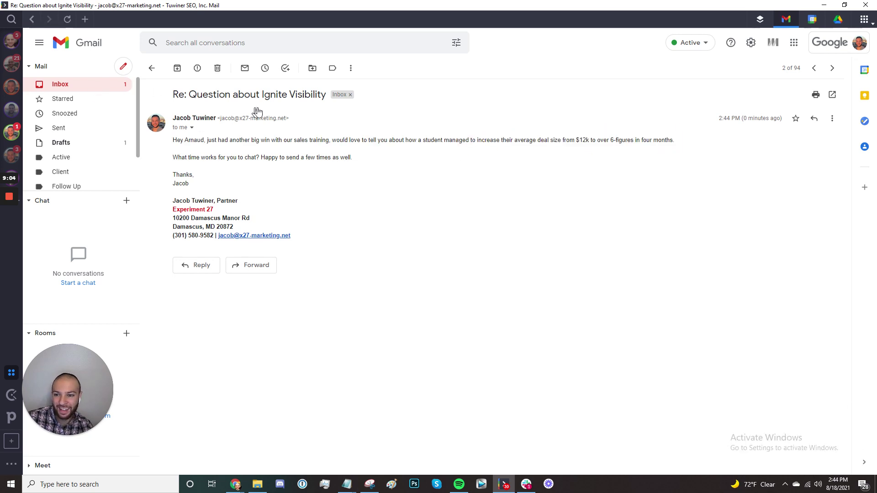
left_click(291, 90)
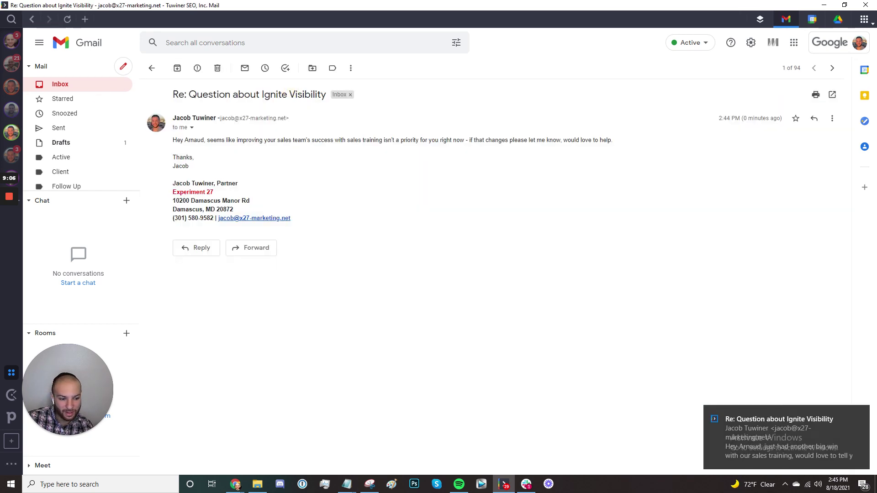
left_click_drag(173, 140, 620, 137)
Step: Return to the inbox and delete the four "Question about Ignite Visibility" test emails
left_click(113, 93)
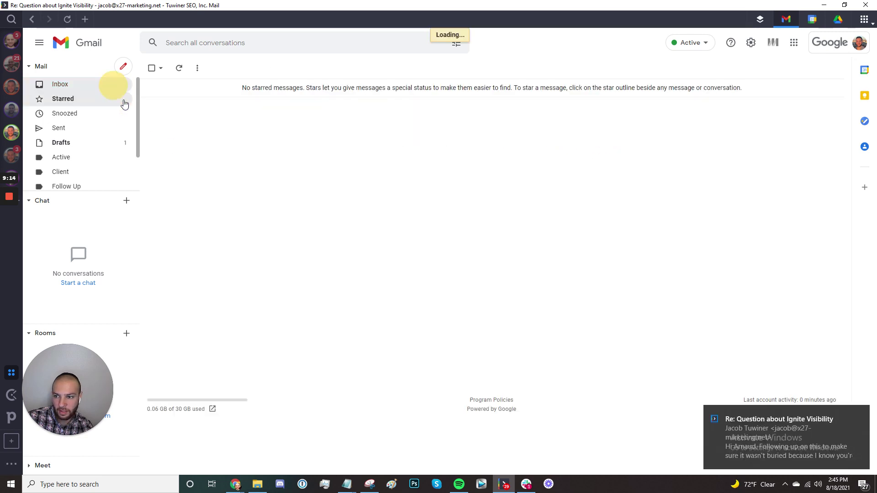
left_click(152, 142)
left_click(151, 124)
left_click(151, 106)
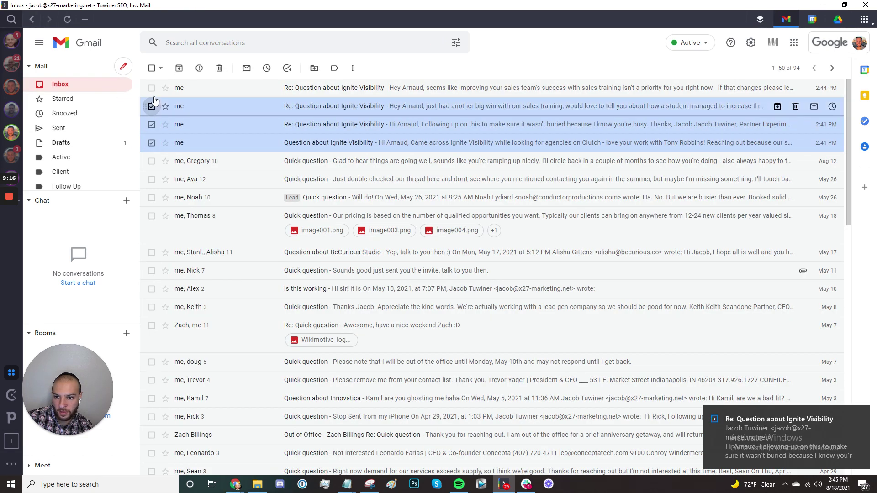
left_click(152, 88)
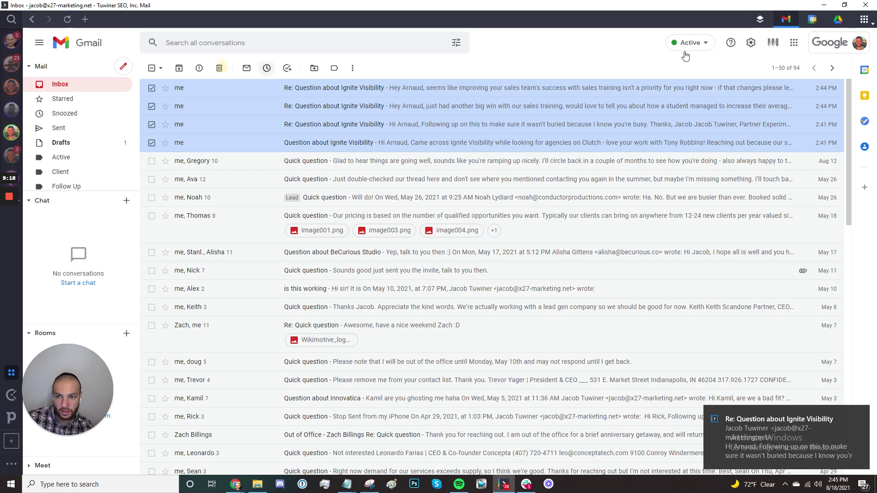
Step: Switch back to Mixmax and activate the recipients of the Old leads #3 sequence
key("alt+Tab")
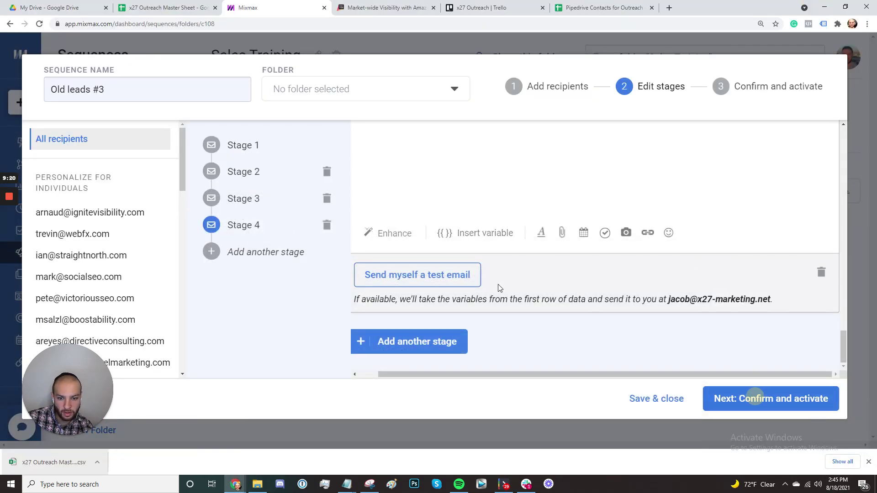
left_click(78, 210)
left_click(775, 399)
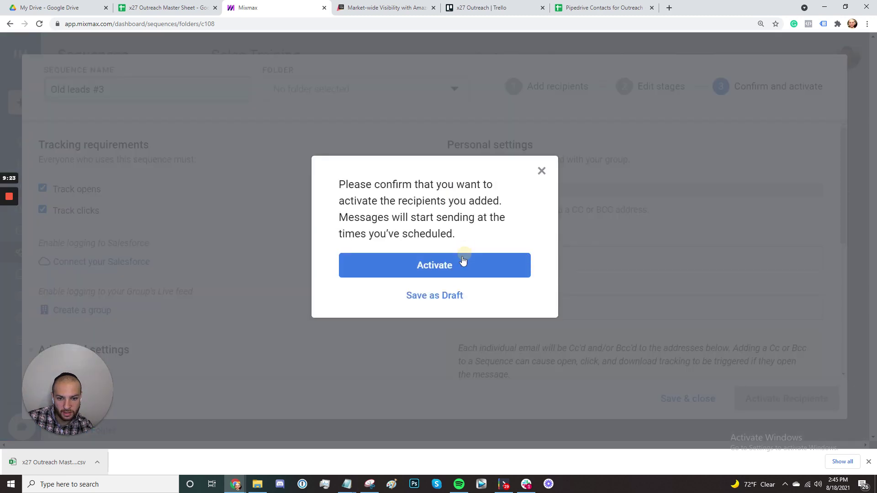
left_click(460, 262)
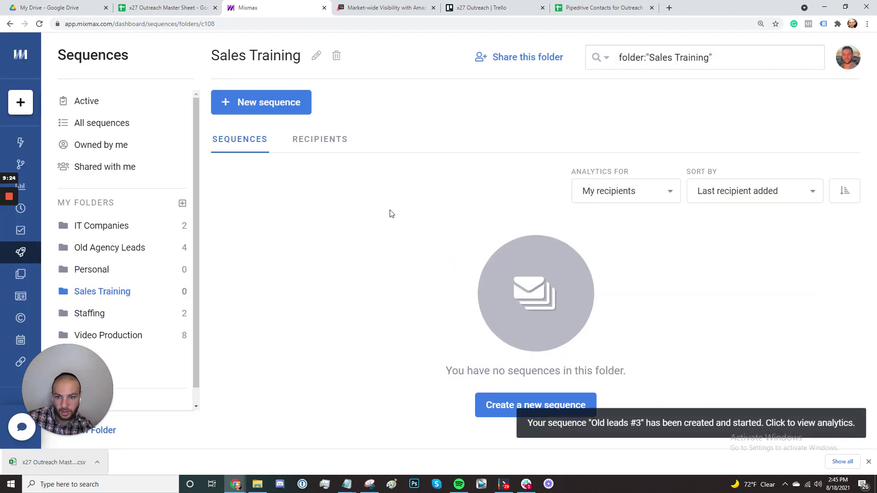
Step: Move the Old leads #3 sequence from the list of all sequences into the Sales Training folder and open that folder
left_click(127, 291)
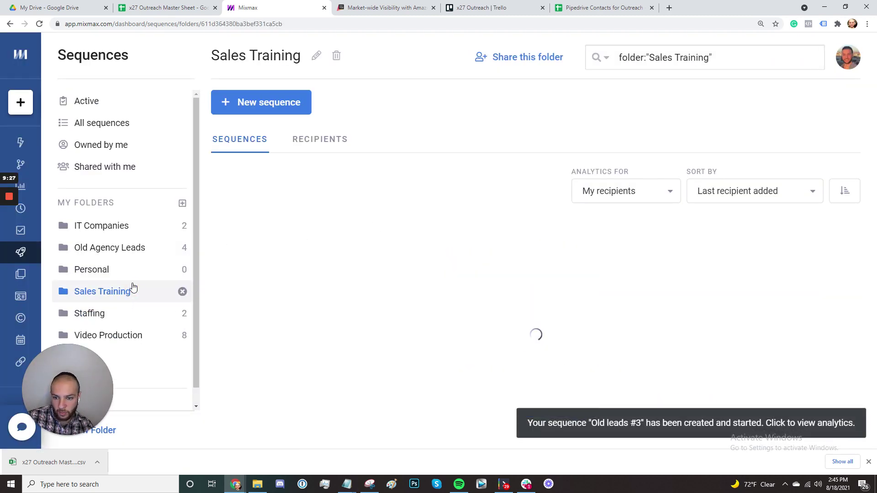
left_click(104, 125)
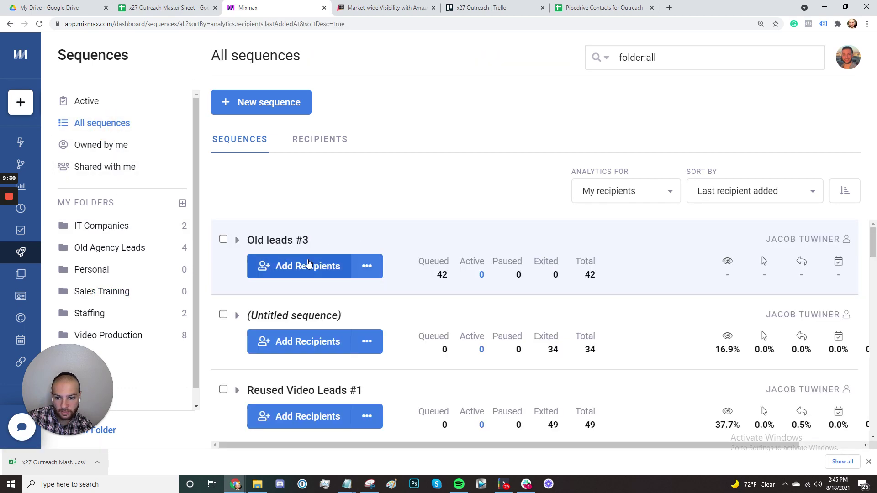
left_click_drag(304, 243, 108, 291)
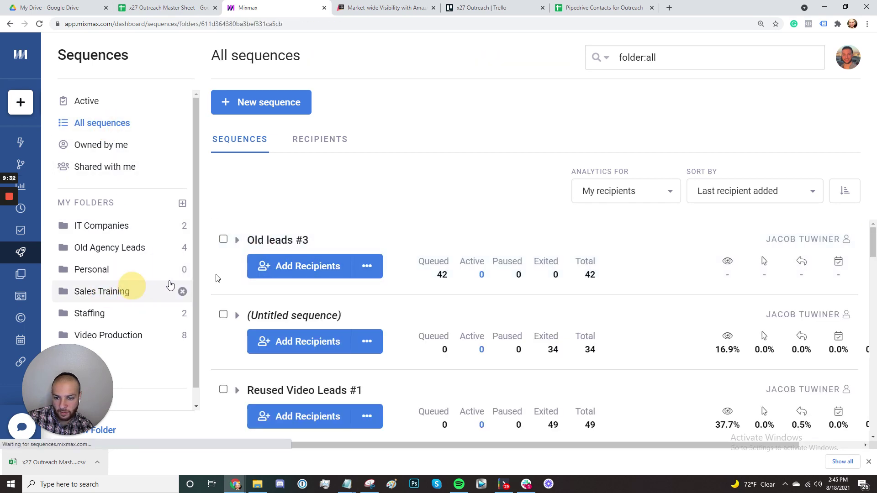
left_click(171, 288)
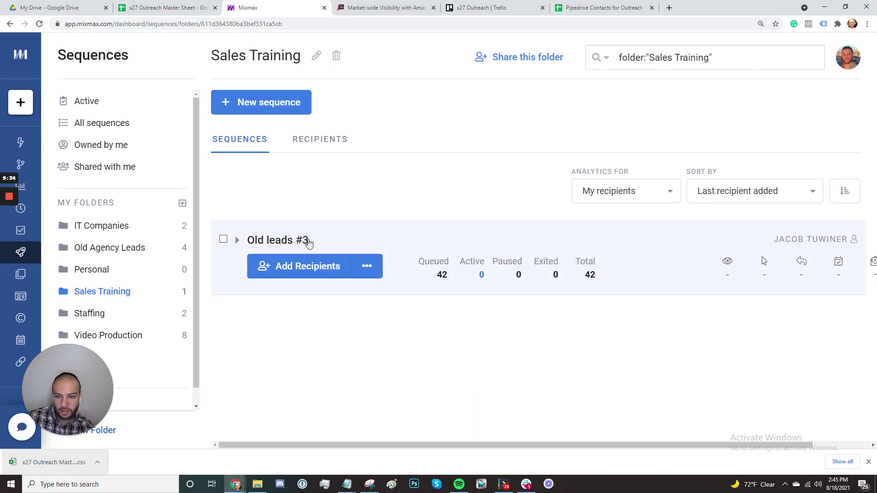
Step: Open the Old leads #3 sequence and rename it as "Sales Training - Agencies - Question about {{Company}}"
left_click(347, 241)
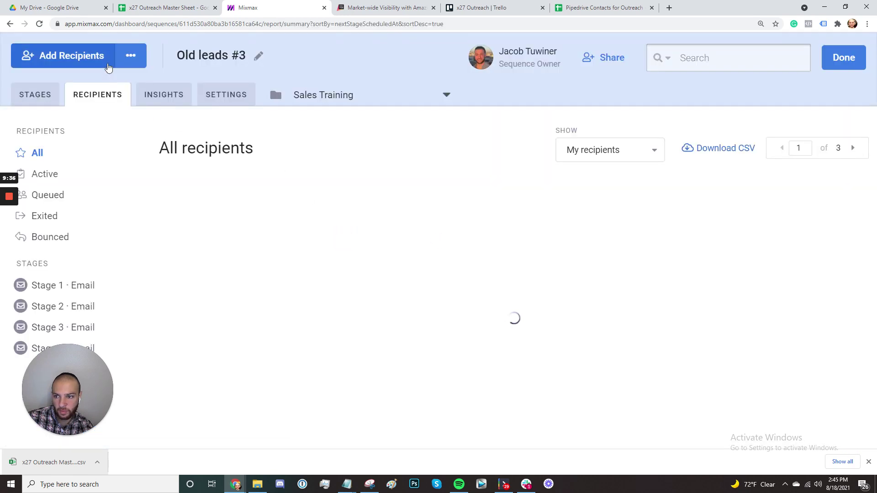
left_click(227, 55)
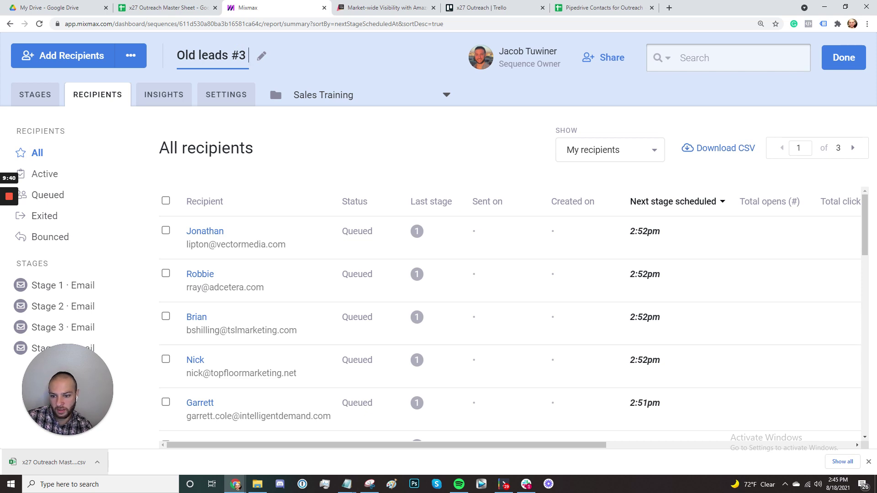
key("ctrl+a")
type("Sales ")
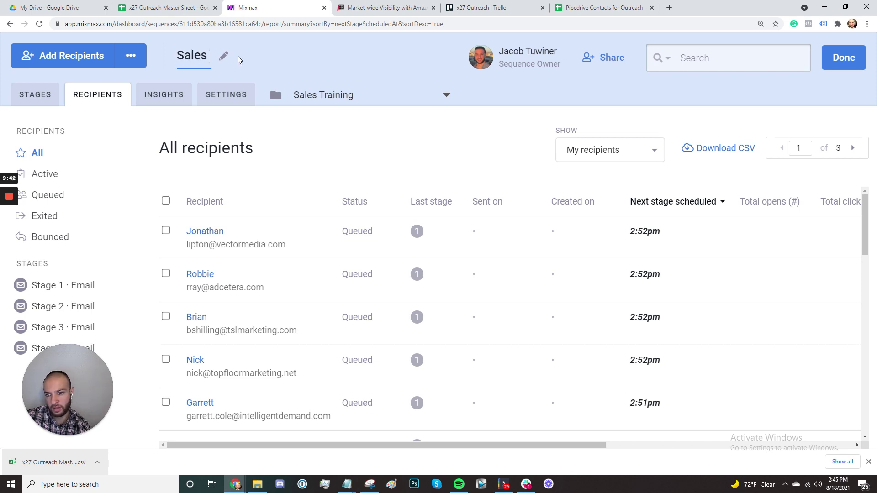
type("Training - Agency")
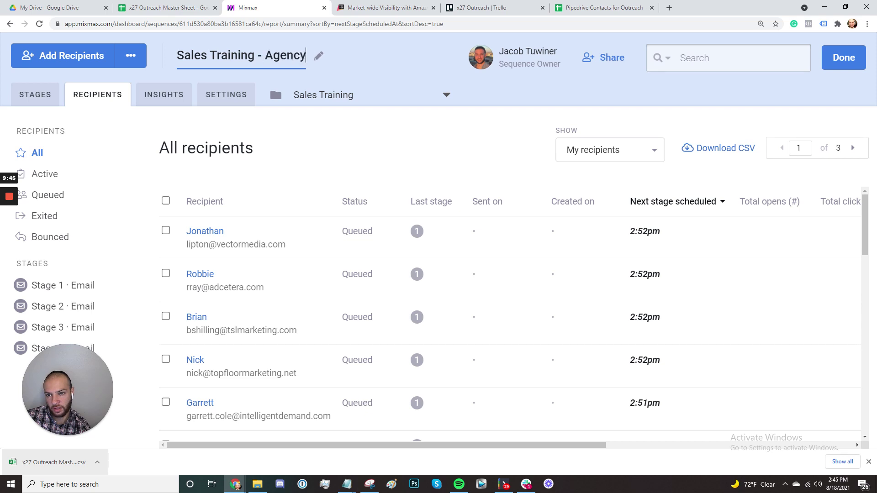
key("BackSpace")
type("ies")
type(" - Question about {{Company}")
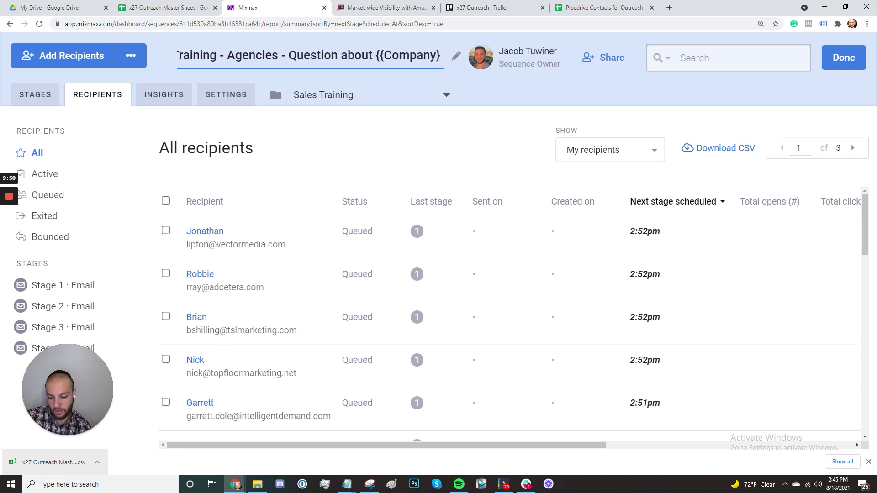
type("} }")
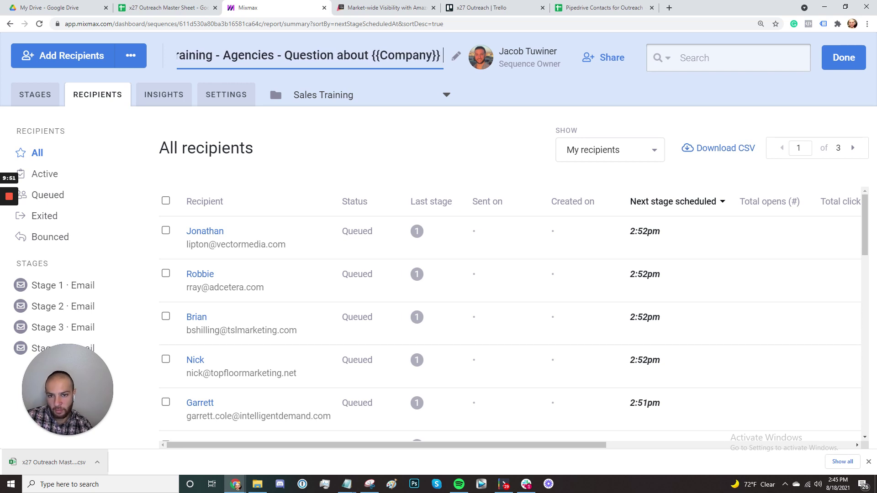
left_click(829, 60)
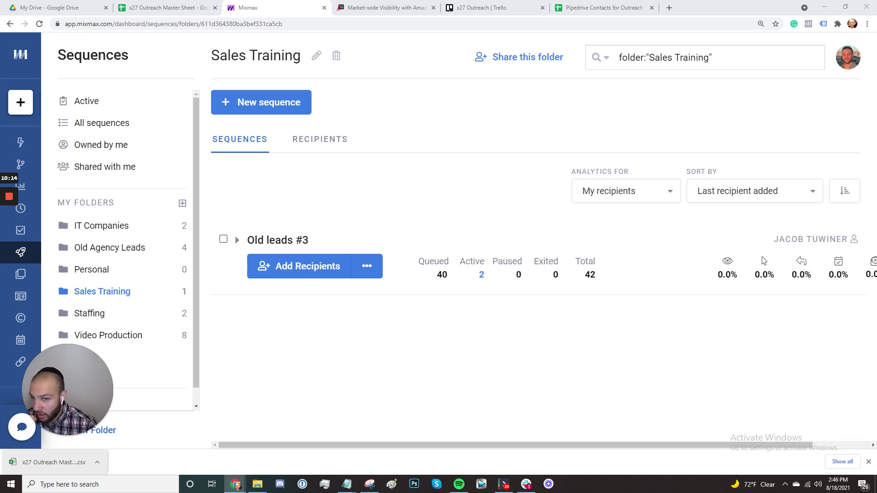
Step: Review the x27 Leads and Sheet211 lists in the x27 Outreach Master Sheet and the More Cold Outreach list in Pipedrive Contacts for Outreach
left_click(174, 8)
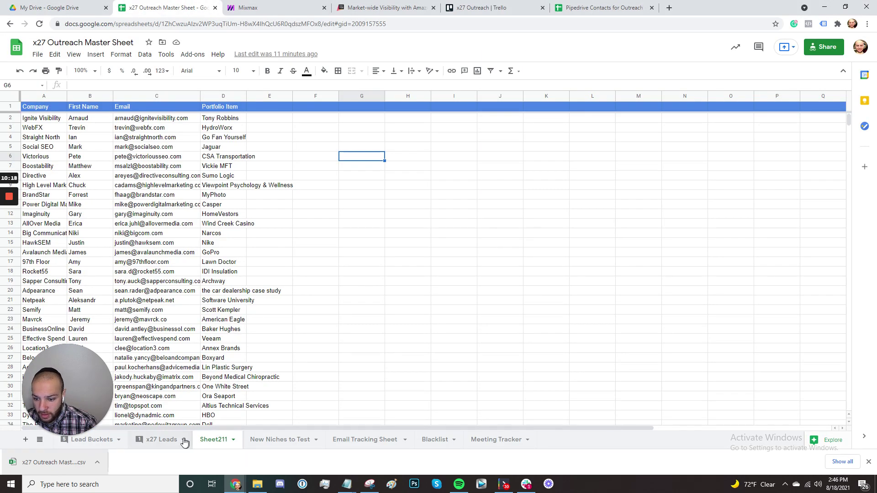
left_click(178, 441)
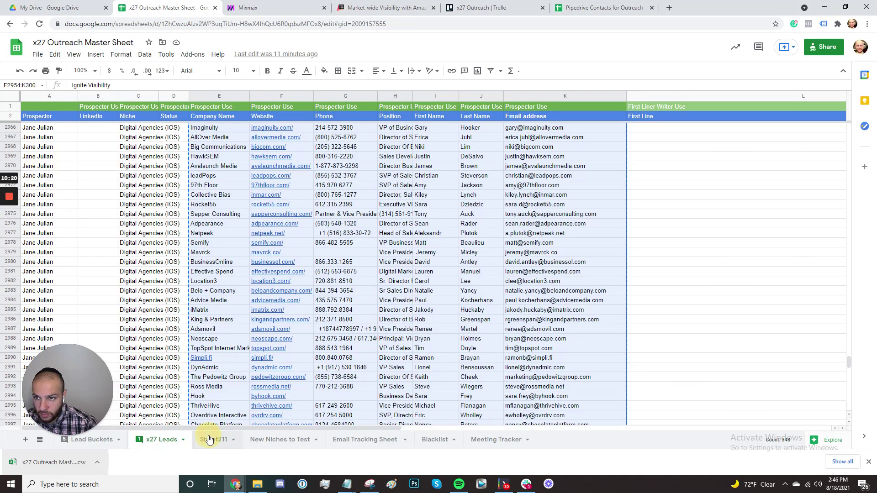
left_click(209, 440)
left_click(598, 8)
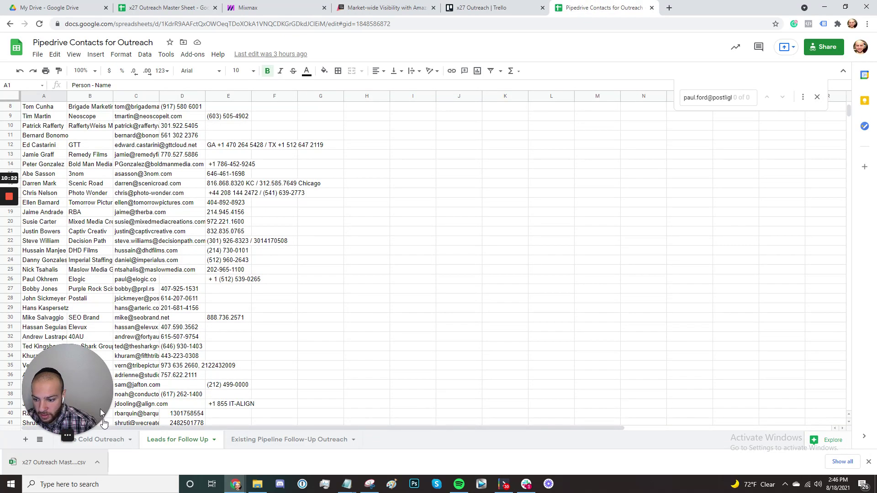
left_click(117, 442)
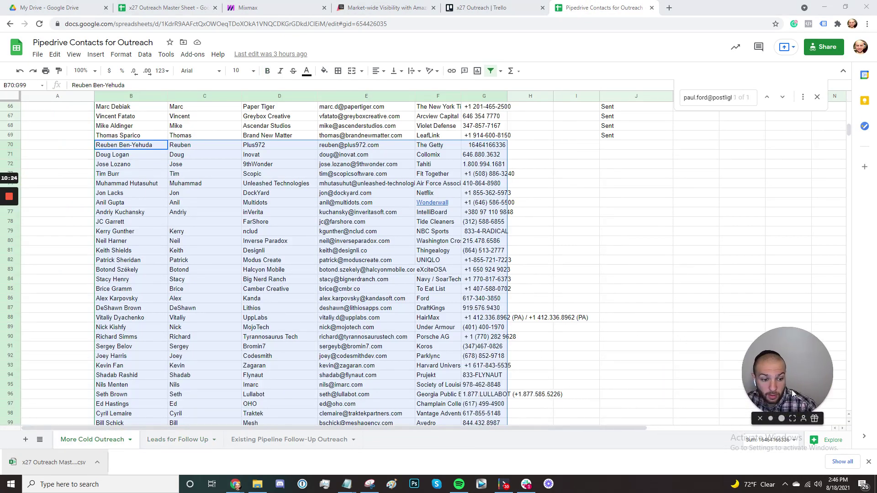